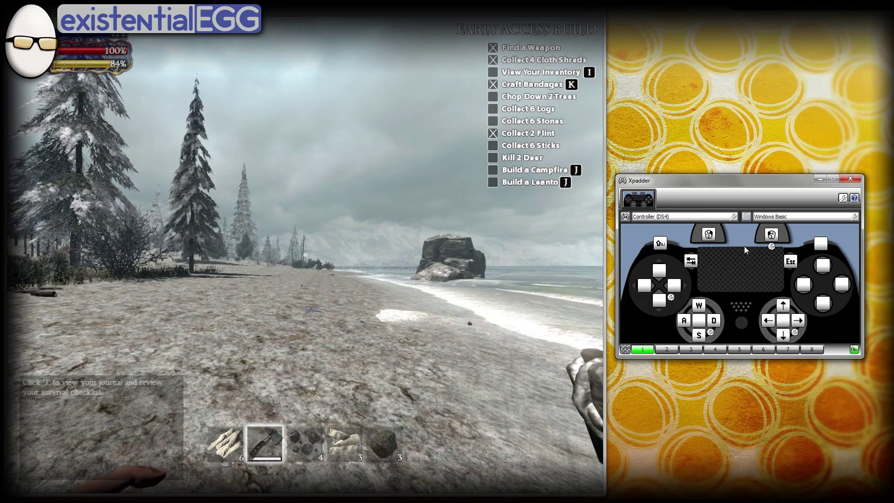
Step: Create a blank profile and save it as Savage Lands (ExistentialEgg), overwriting the existing file
click(746, 217)
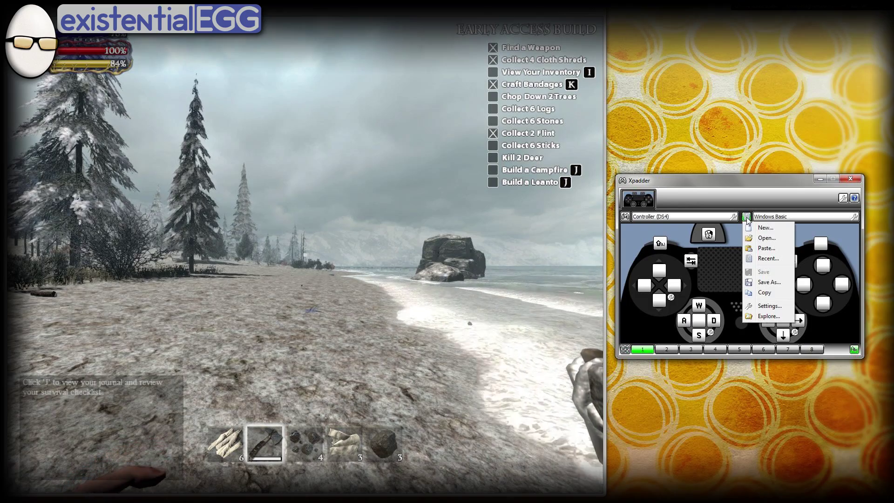
click(760, 227)
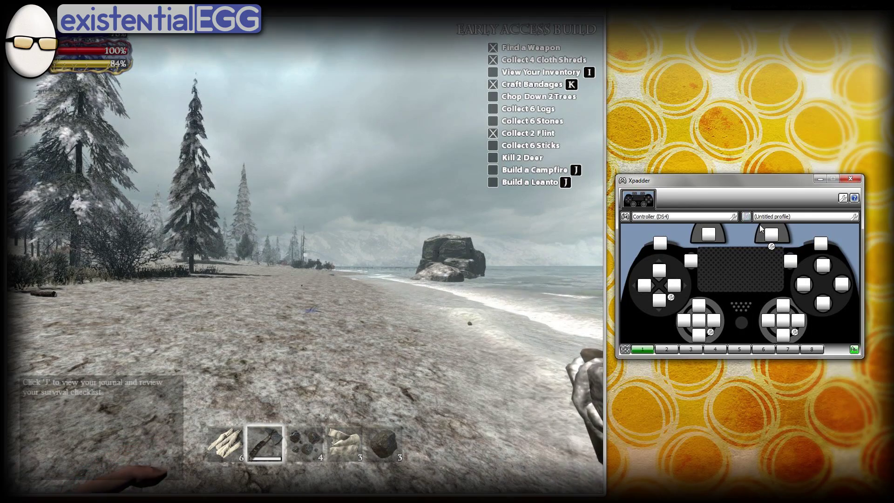
click(747, 217)
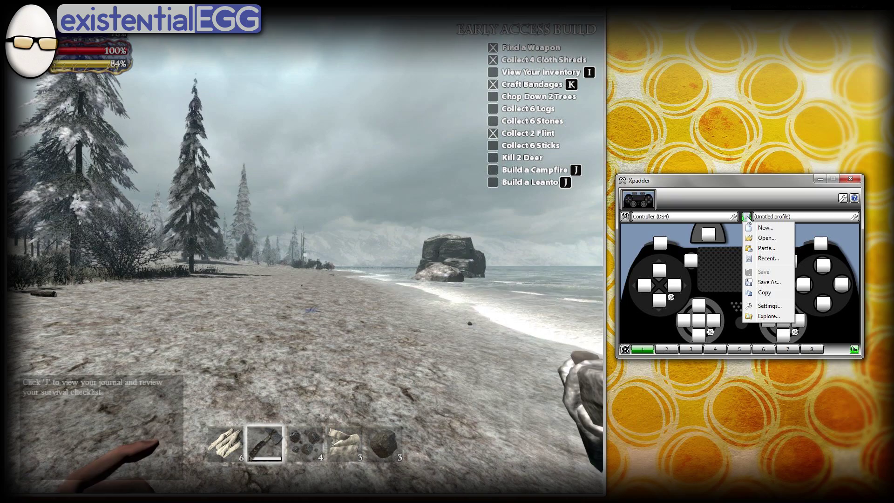
click(767, 283)
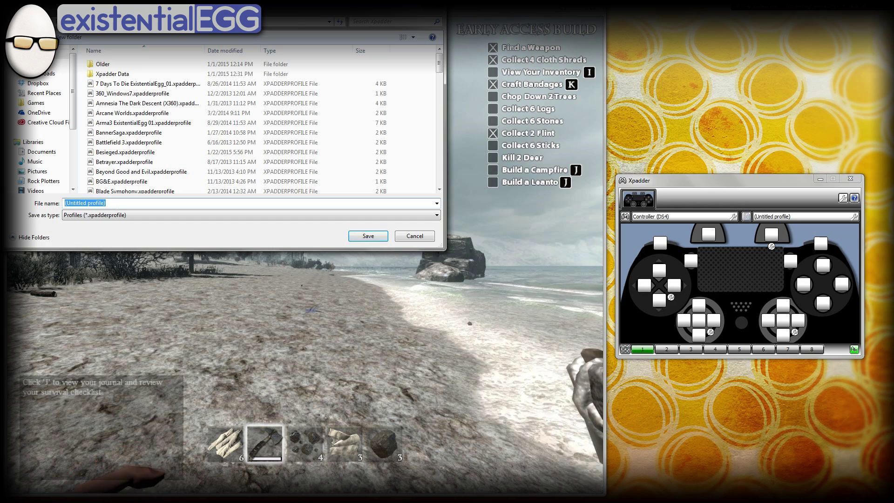
text(Savage Lands)
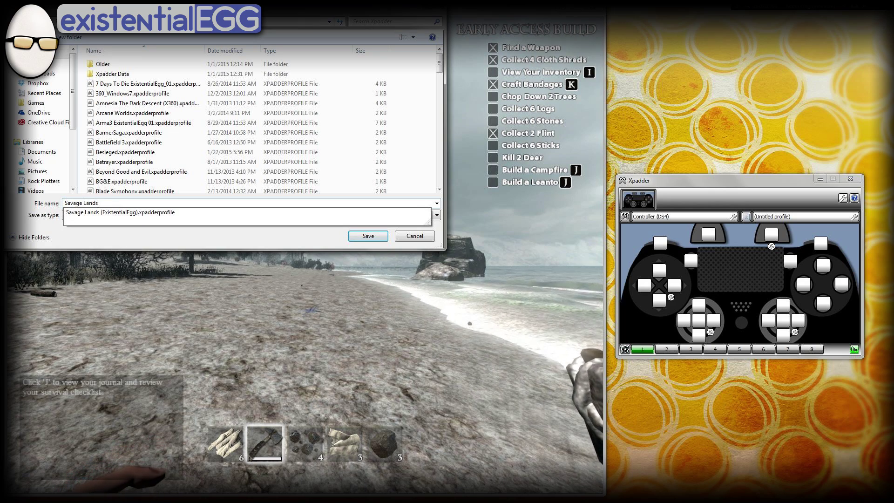
click(120, 212)
click(368, 237)
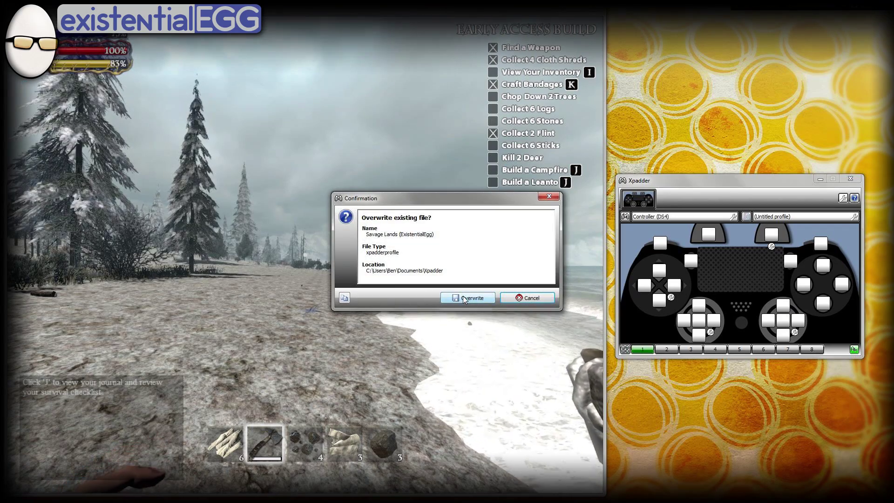
click(465, 298)
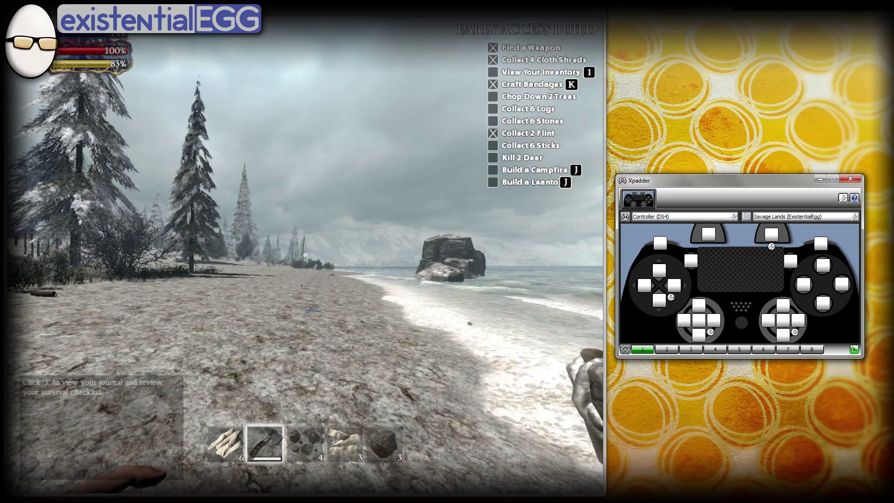
Step: Apply the Mouse - Normal preset to the right stick
click(795, 334)
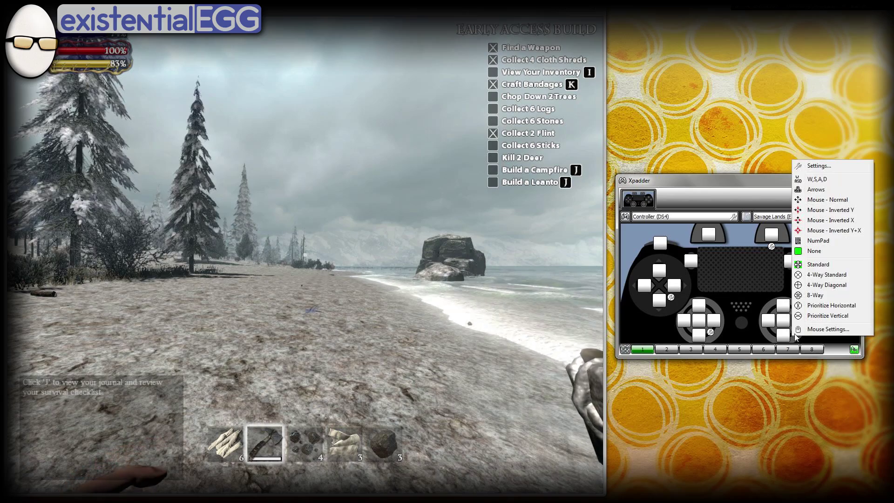
click(818, 200)
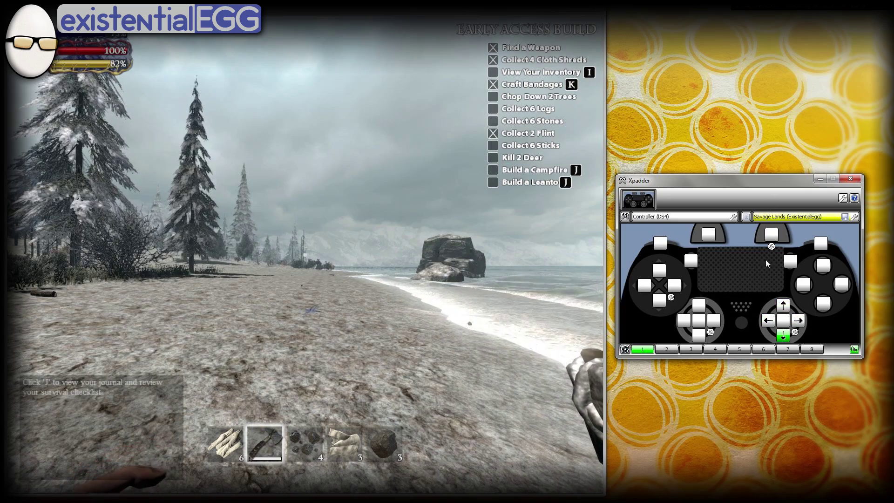
Step: Link the right stick's horizontal and vertical mouse speeds and raise both to 60
click(795, 332)
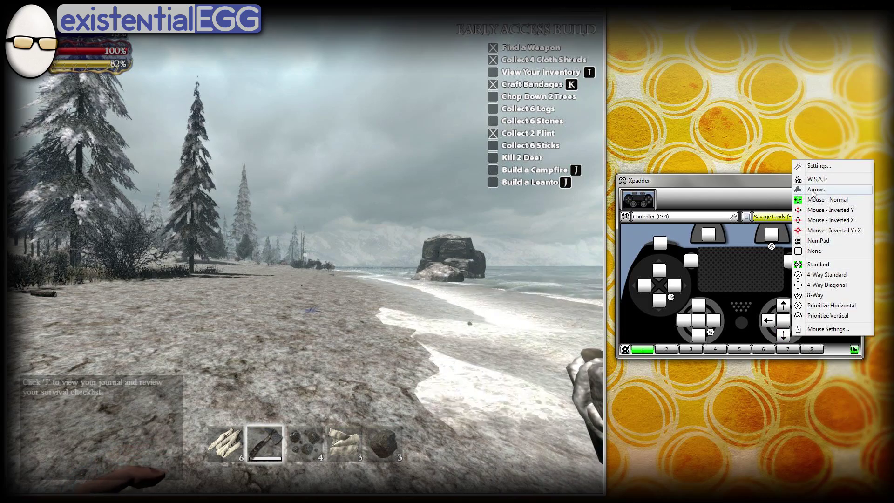
click(818, 166)
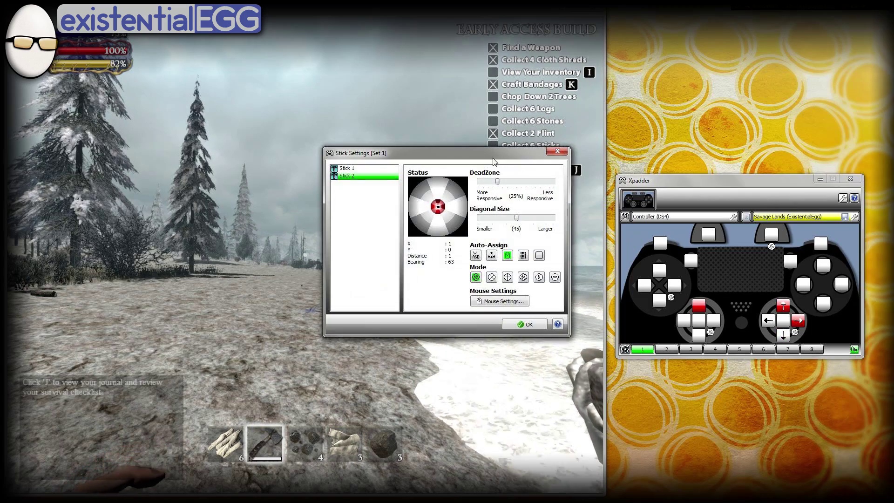
drag(493, 159, 686, 81)
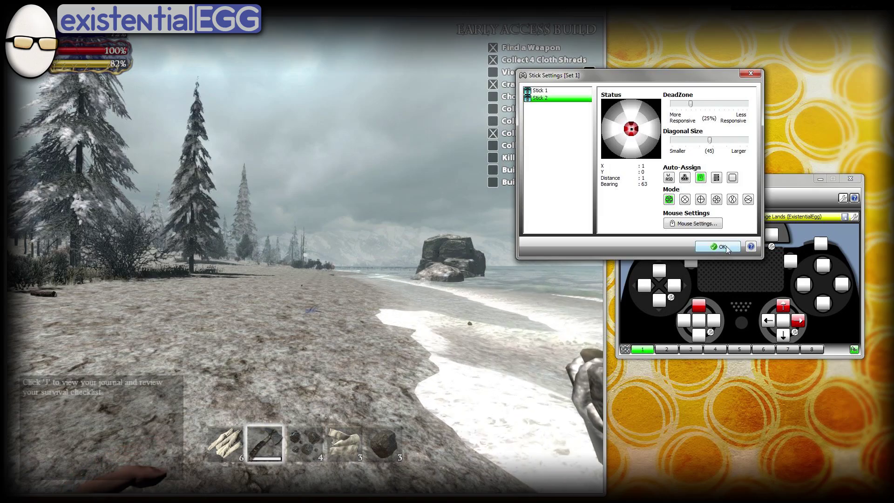
click(693, 224)
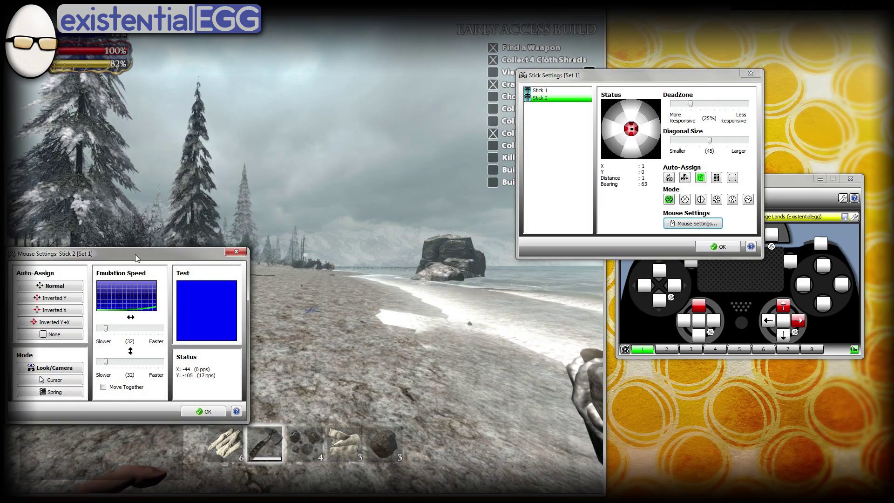
drag(136, 258, 585, 272)
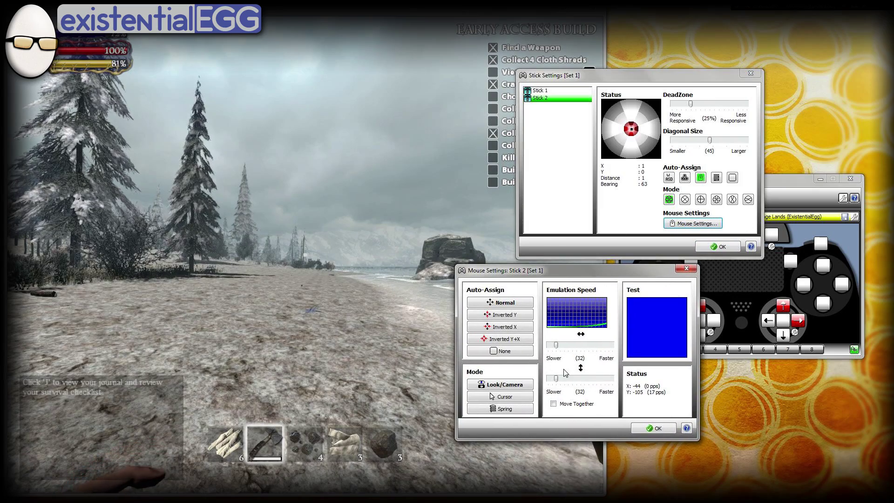
click(554, 404)
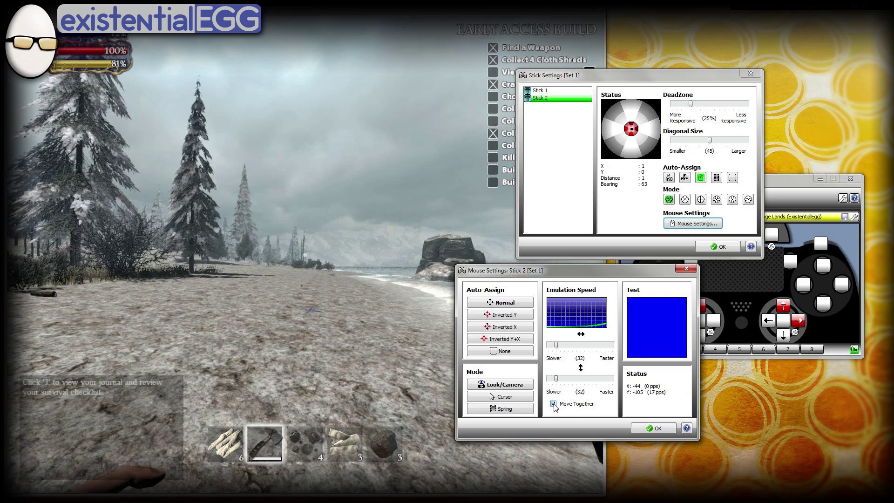
drag(556, 378, 562, 379)
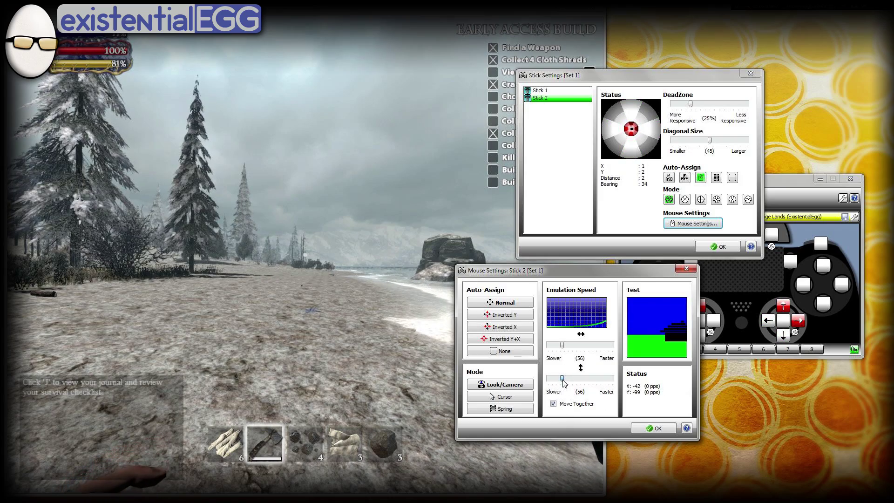
drag(562, 382, 564, 382)
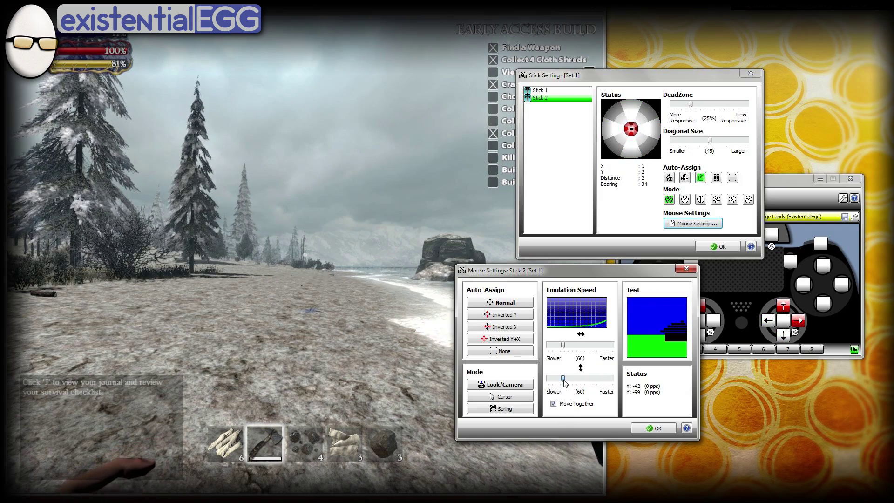
click(641, 427)
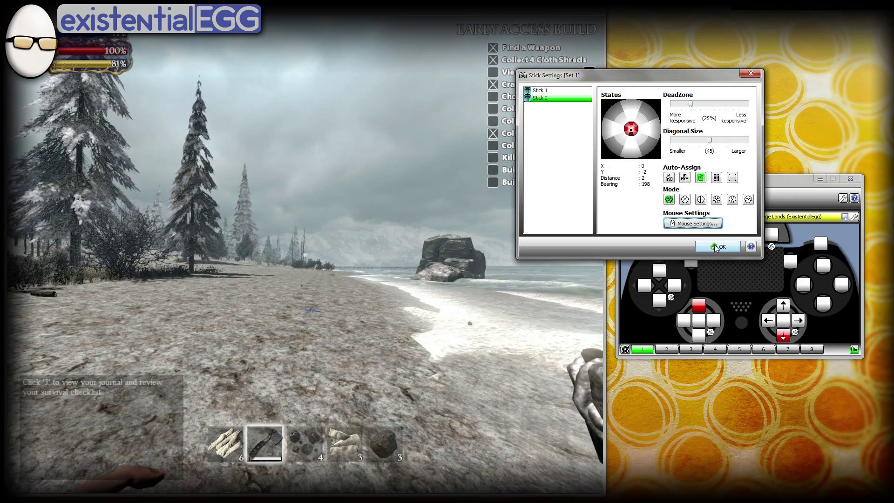
click(717, 246)
Step: Reopen the right stick's mouse settings to verify the 60 speeds, then close them
click(795, 333)
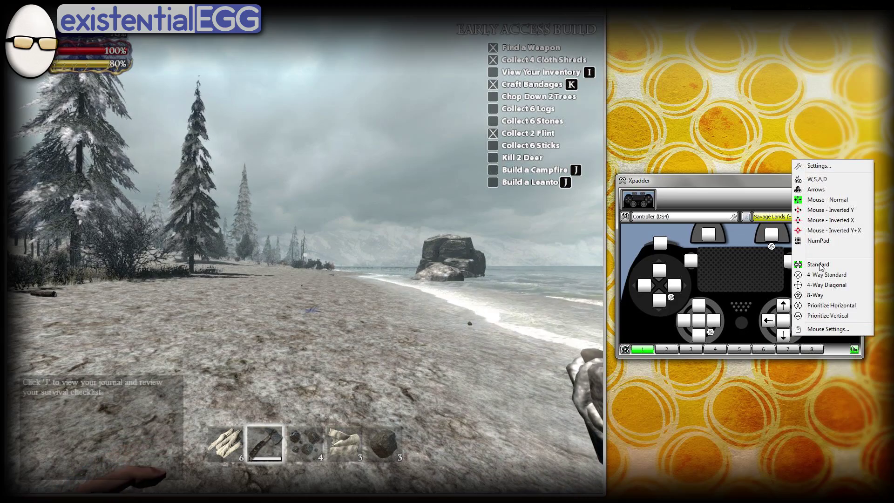
click(827, 330)
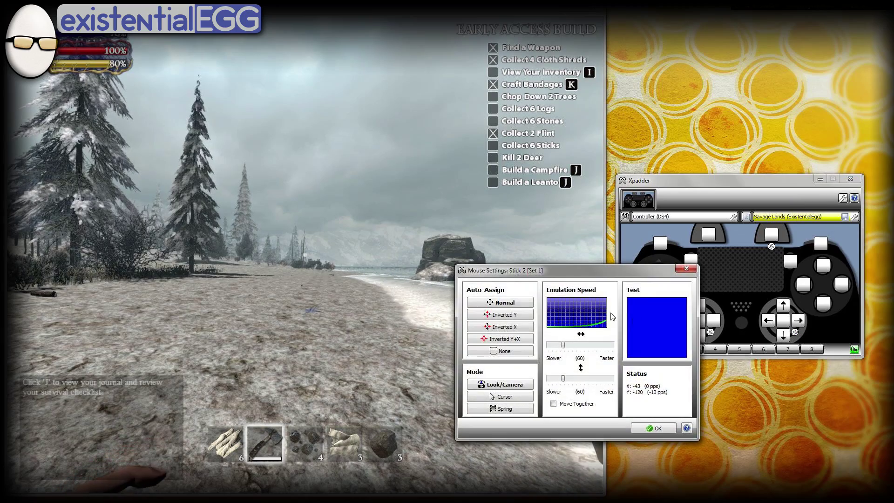
drag(595, 270, 749, 25)
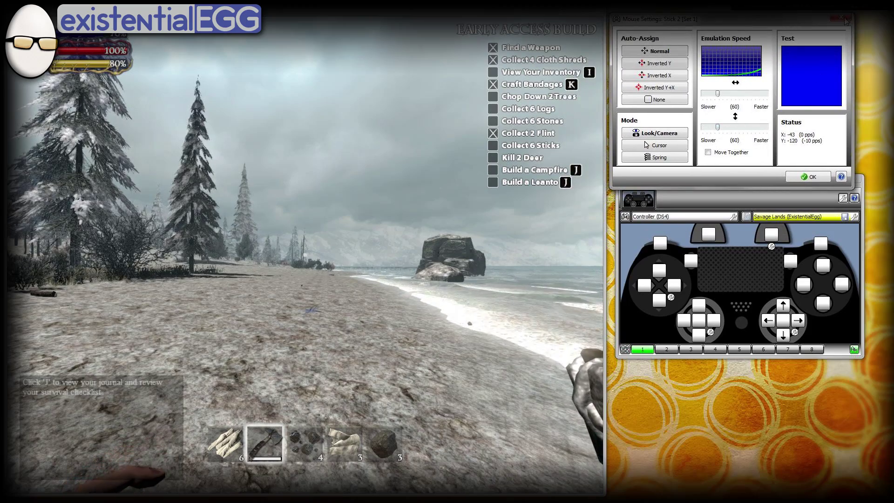
click(809, 176)
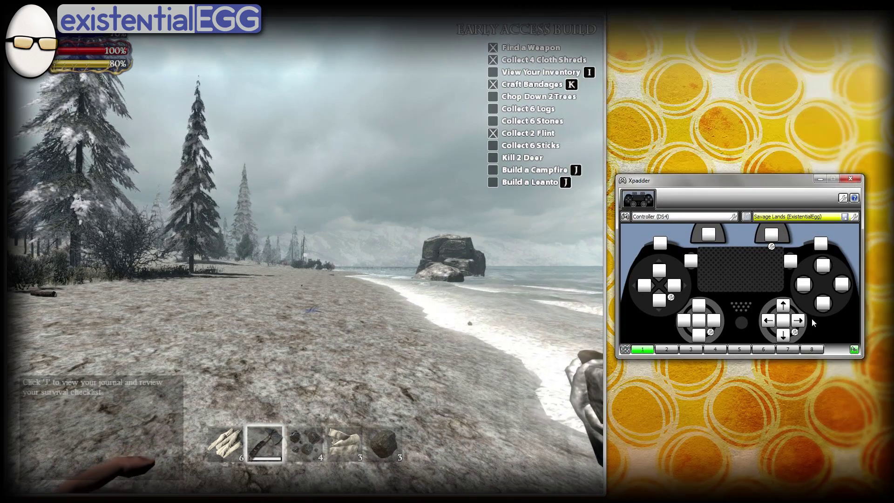
Step: Map the left stick to W, A, S, D, right trigger to left mouse, left trigger to right mouse
click(711, 332)
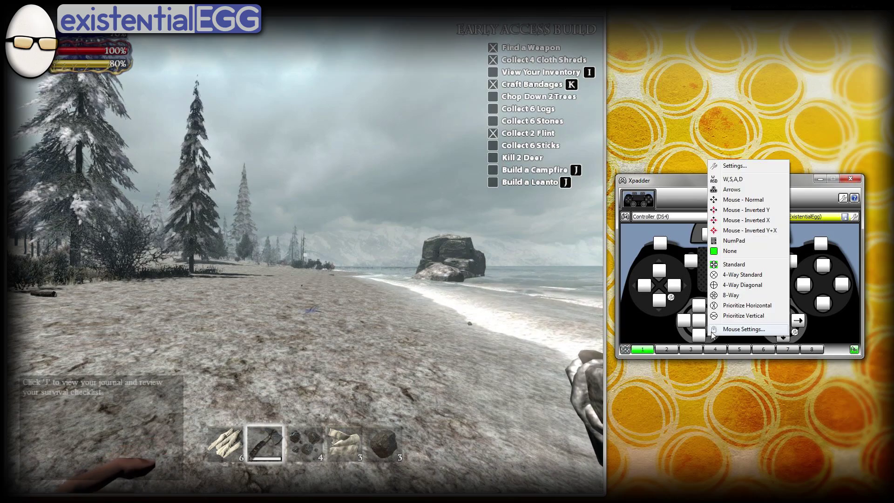
click(734, 180)
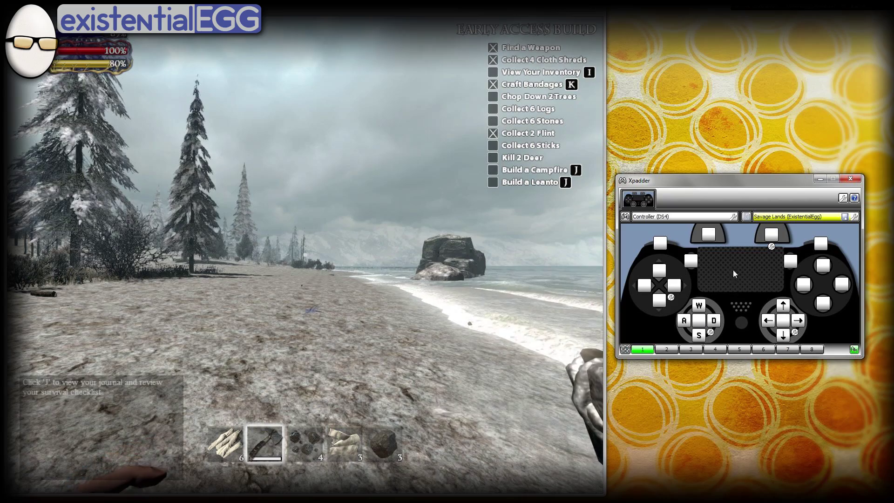
click(772, 235)
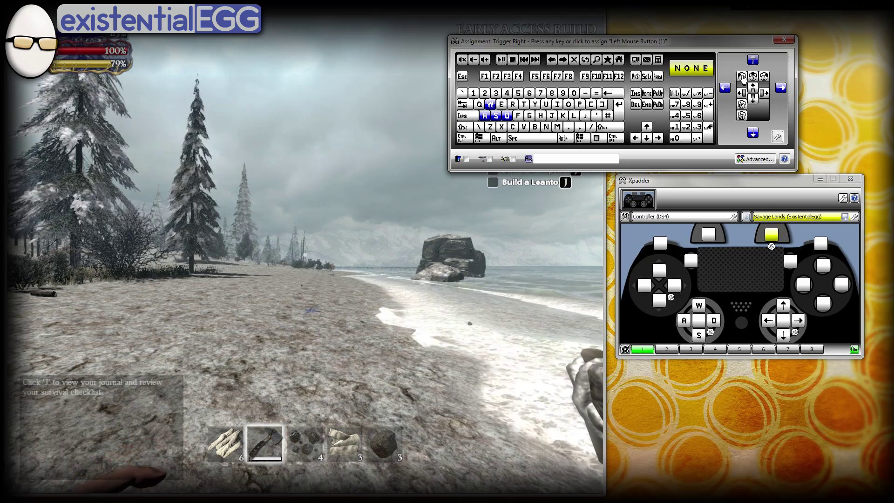
click(742, 78)
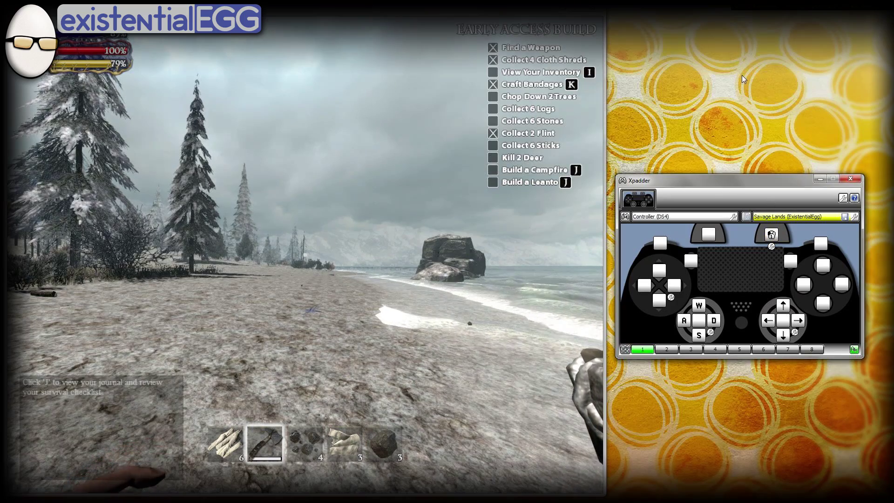
click(712, 236)
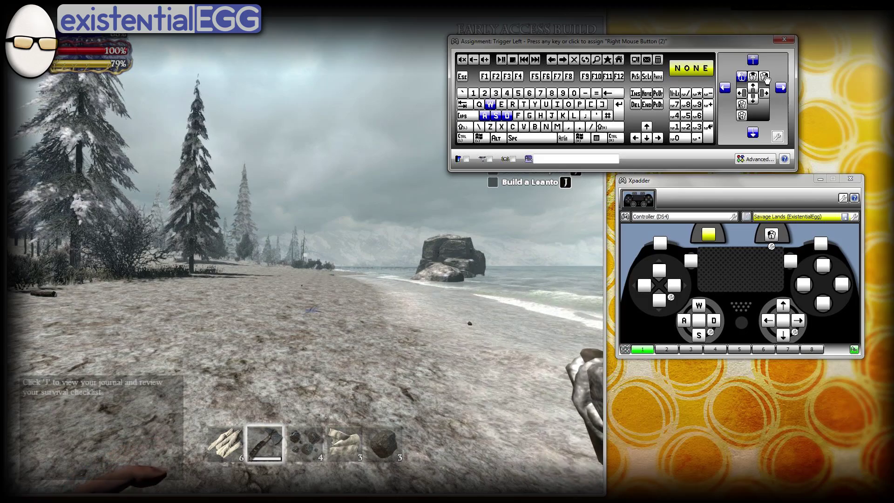
click(765, 77)
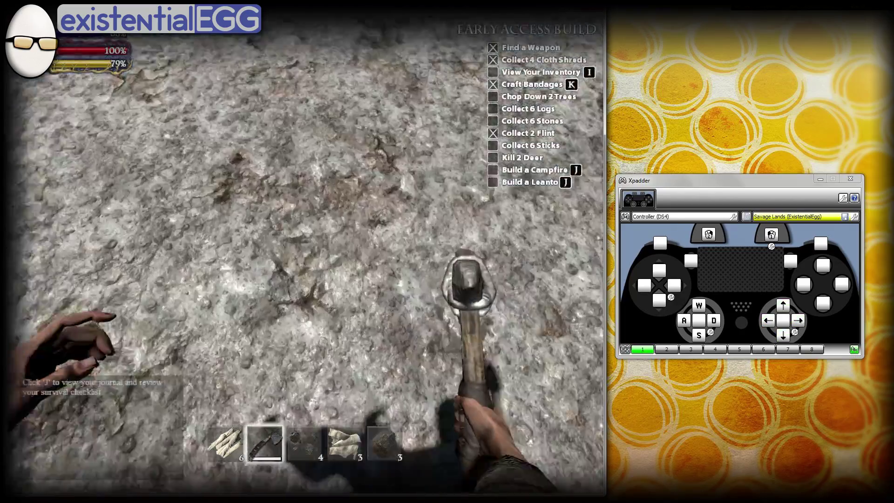
Step: Place the Xpadder profile window beside the game's key-binding list
key(s)
key(d)
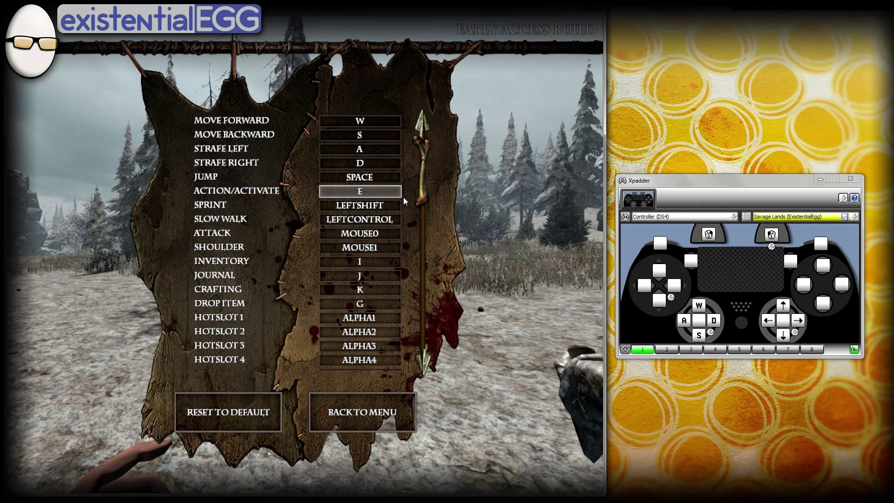
drag(706, 183, 707, 184)
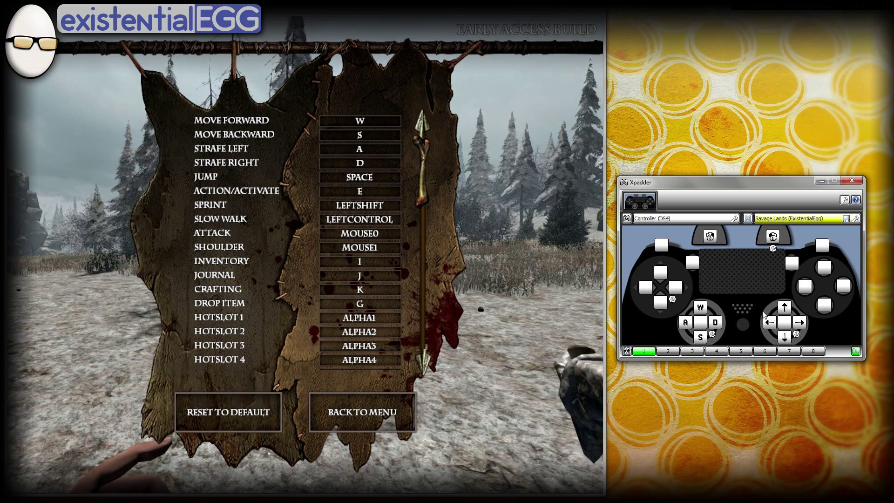
Step: Assign Space to the bottom face button and label it Jump
click(822, 310)
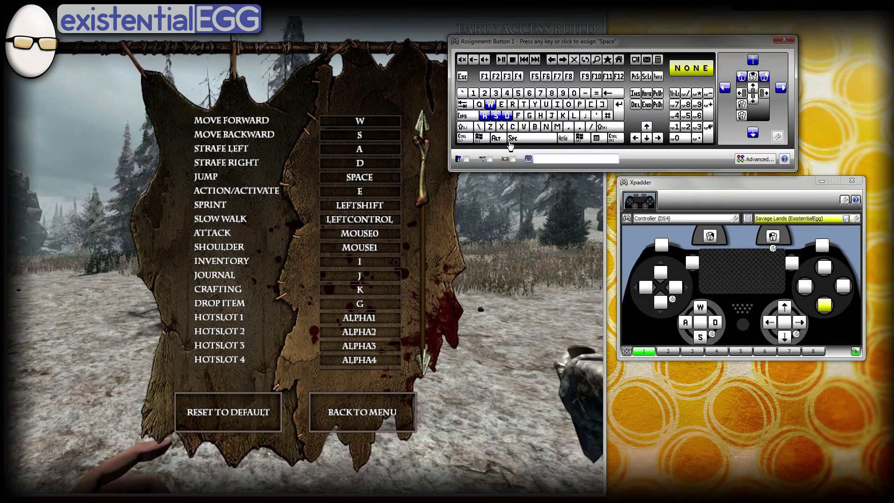
click(520, 141)
click(824, 306)
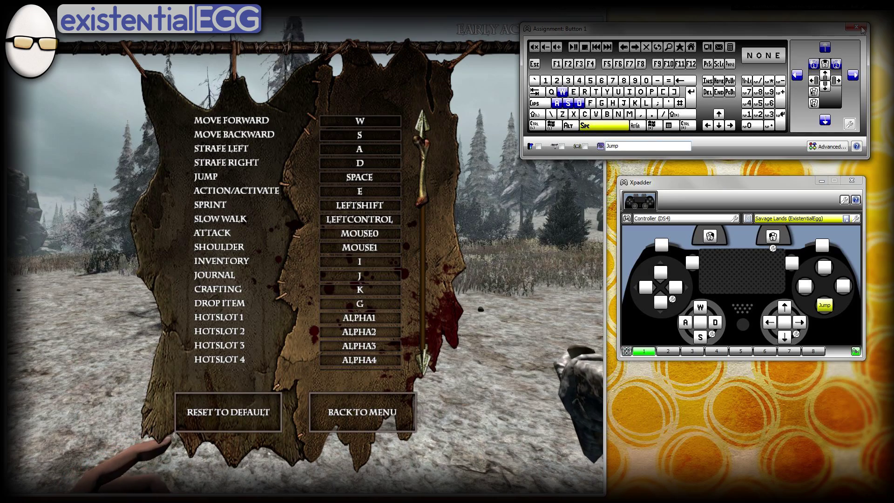
click(857, 27)
Step: Assign E to the left face button and label it Action
click(807, 288)
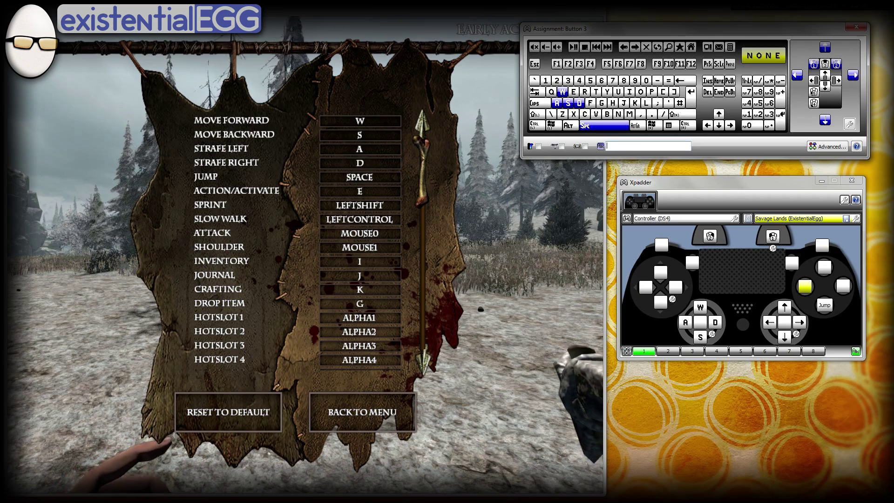
text(Action)
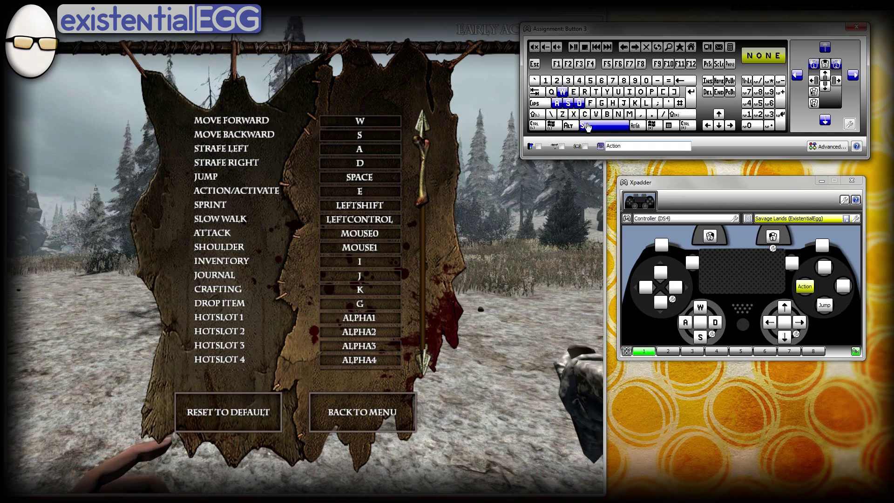
click(578, 95)
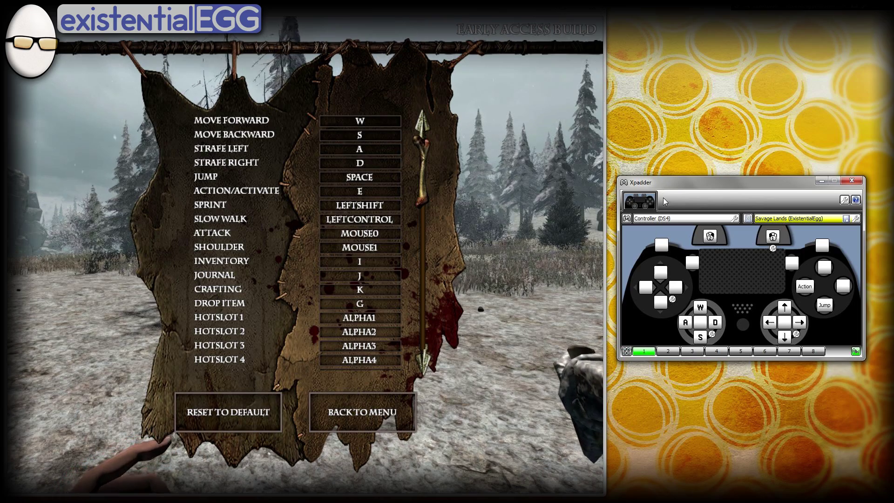
Step: In left stick Up's advanced options, add distance zones sending Left Control+W, then W
click(701, 307)
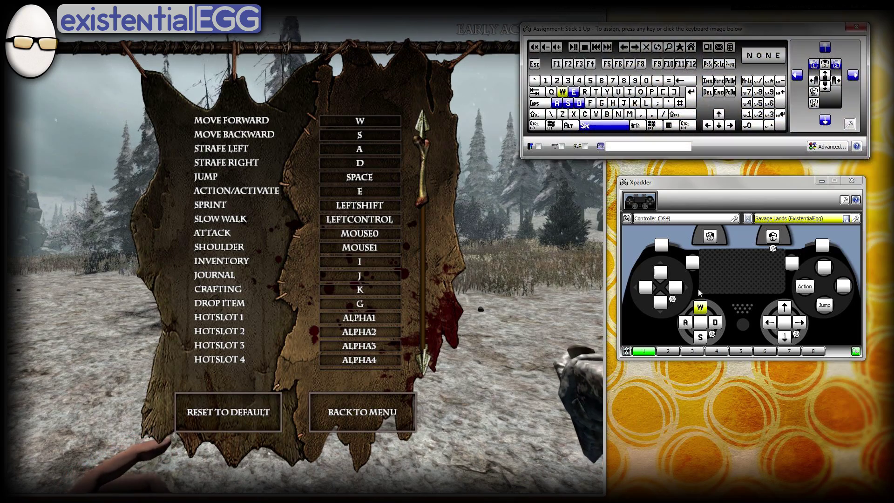
drag(654, 32, 668, 39)
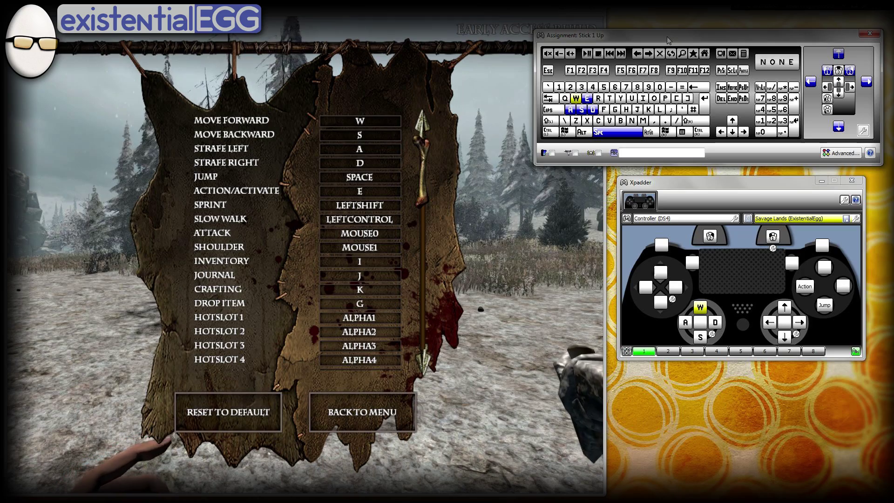
click(832, 156)
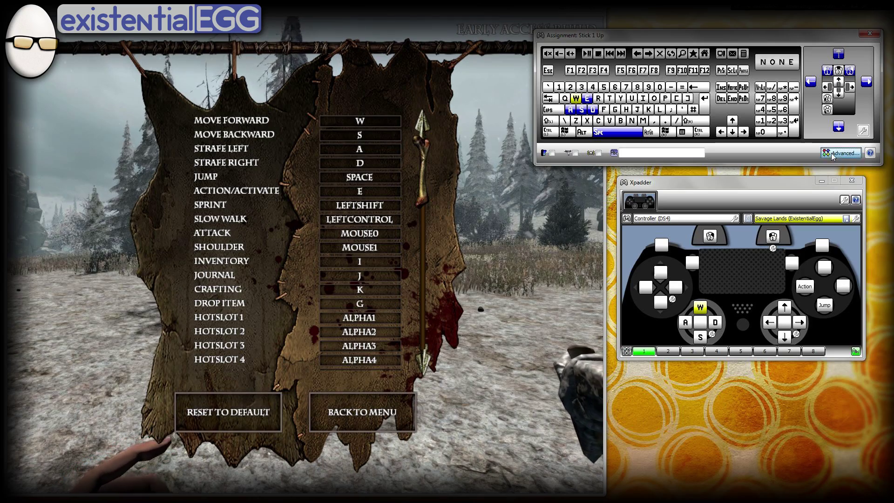
drag(318, 136, 706, 188)
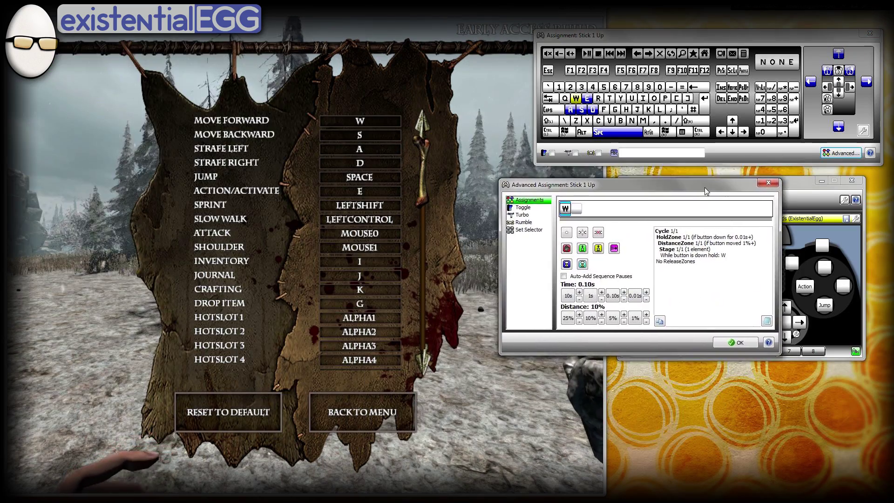
click(614, 250)
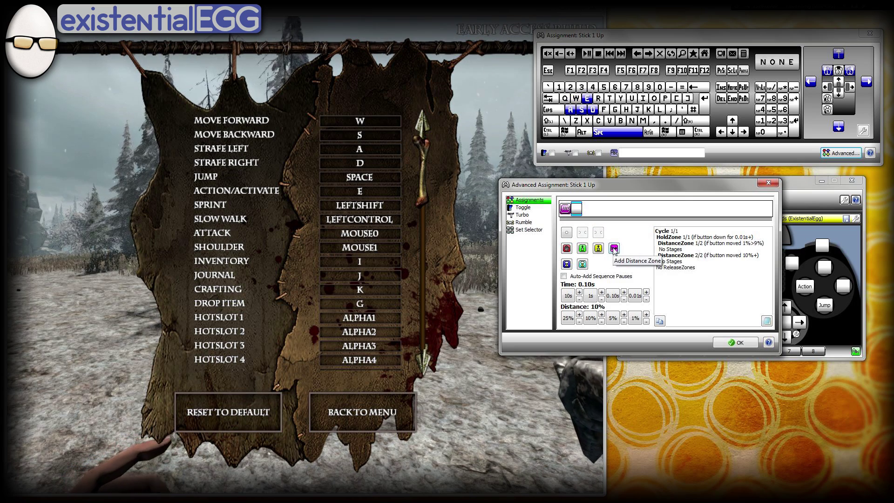
click(565, 208)
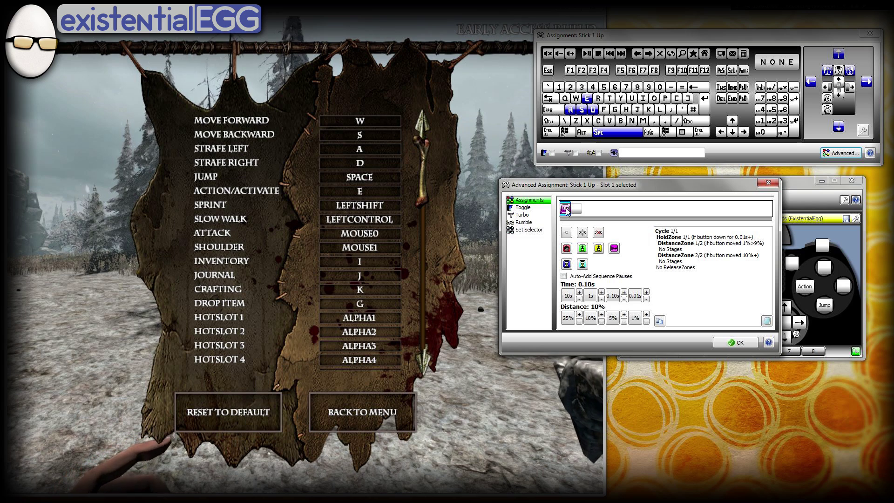
key(ctrl)
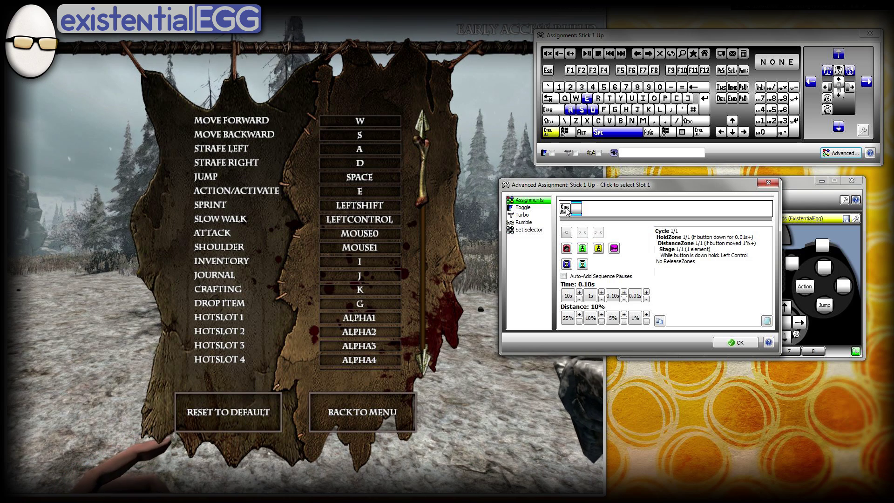
key(w)
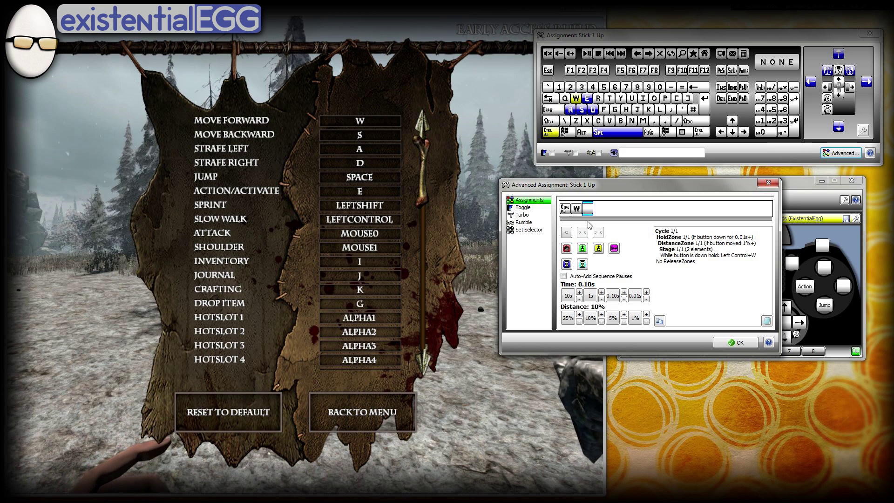
click(615, 250)
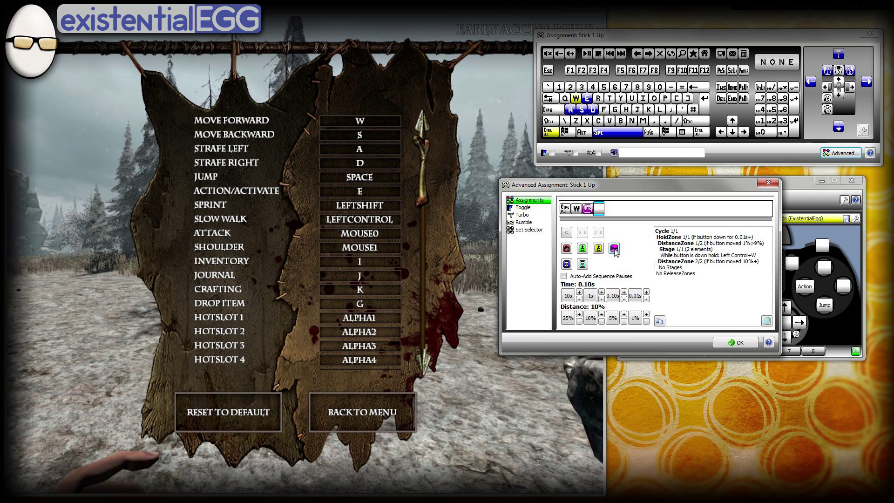
click(588, 209)
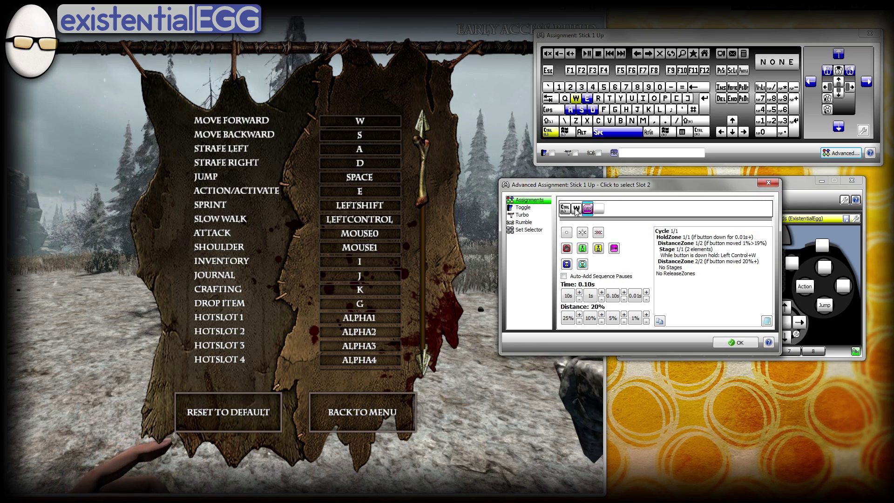
click(598, 210)
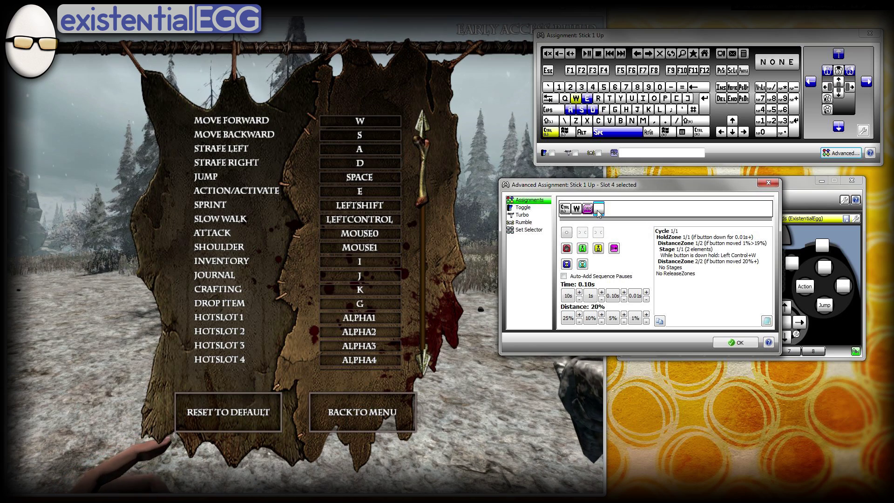
key(w)
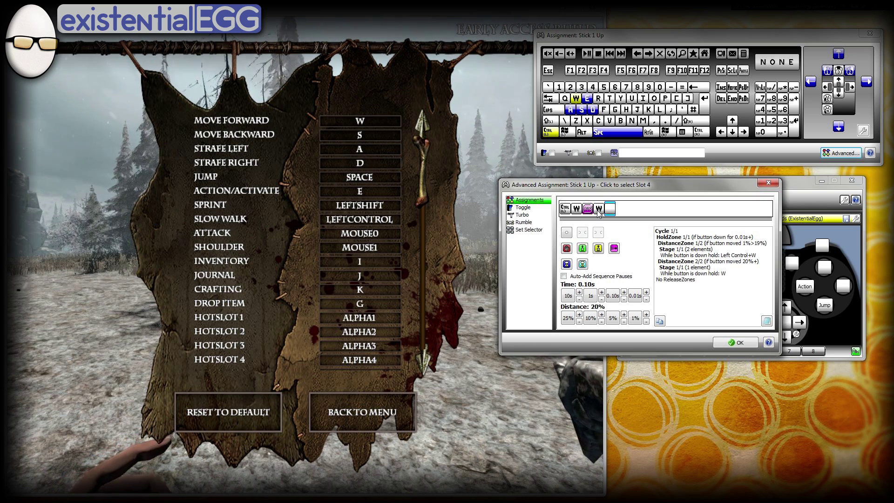
Step: Add a 100% distance zone sending W+Left Shift and confirm the three-zone setup
click(614, 249)
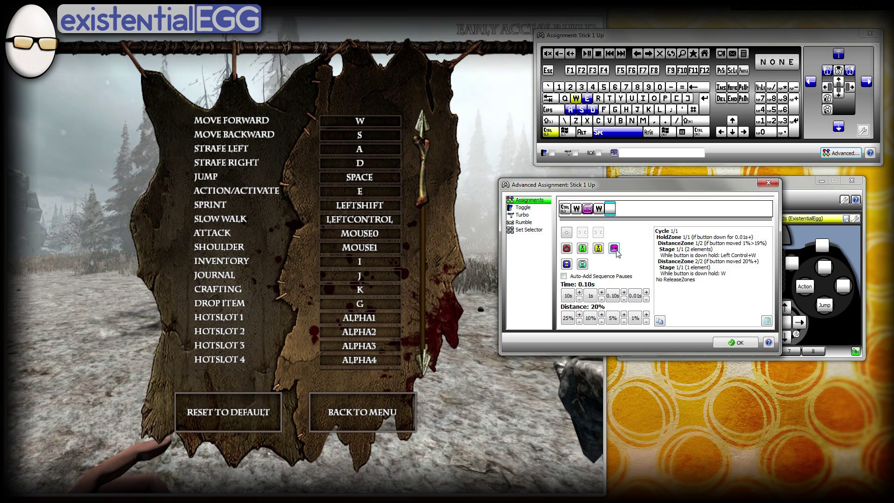
click(612, 210)
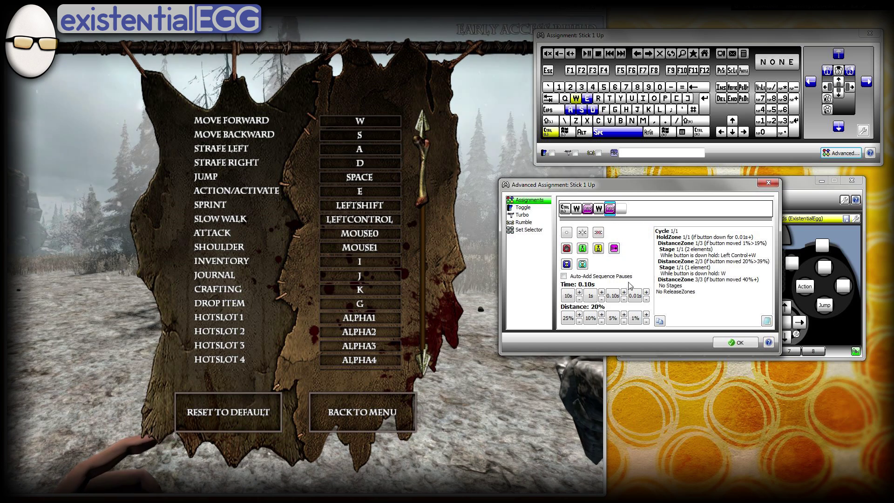
click(602, 315)
click(602, 315)
click(603, 315)
click(603, 315)
click(602, 315)
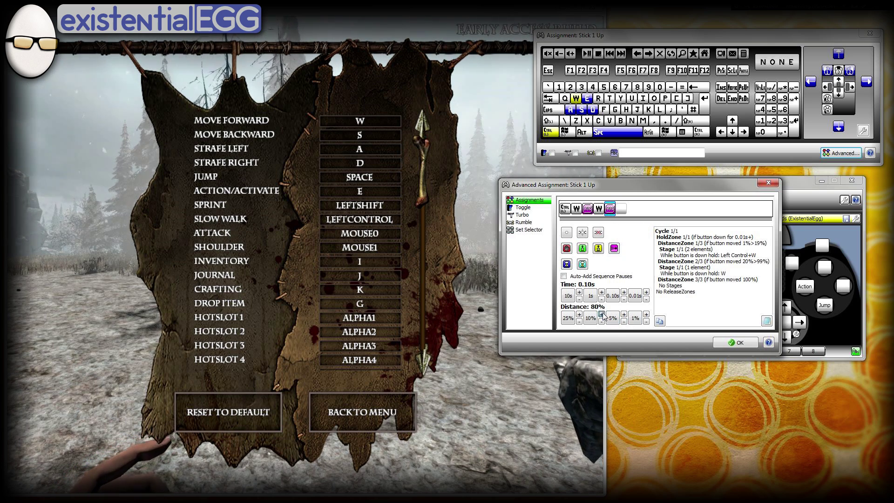
click(603, 315)
click(602, 314)
click(603, 315)
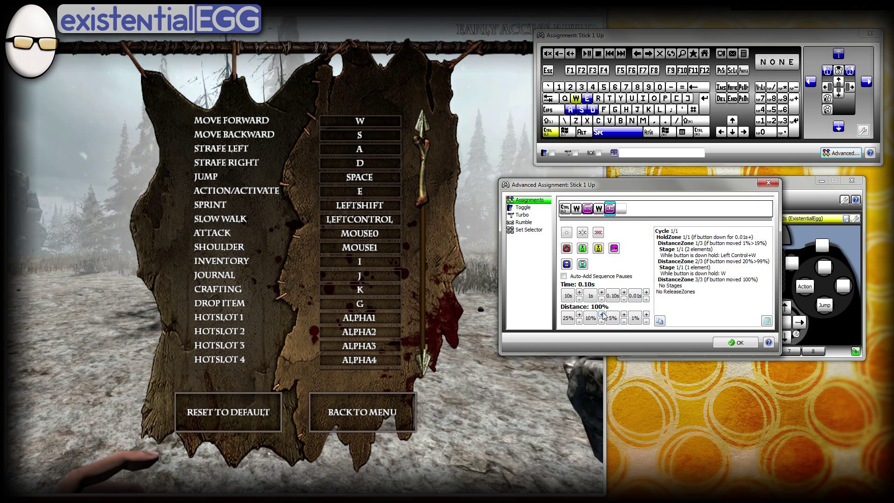
click(621, 209)
key(w)
key(shift)
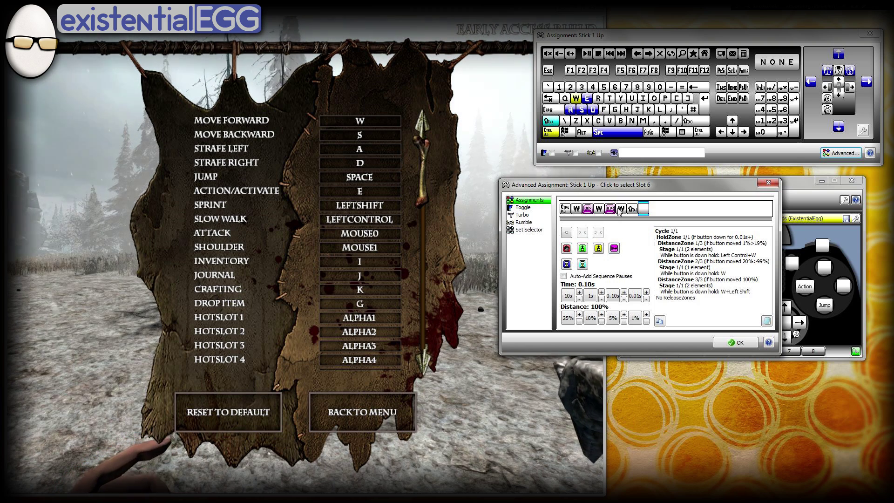
click(730, 343)
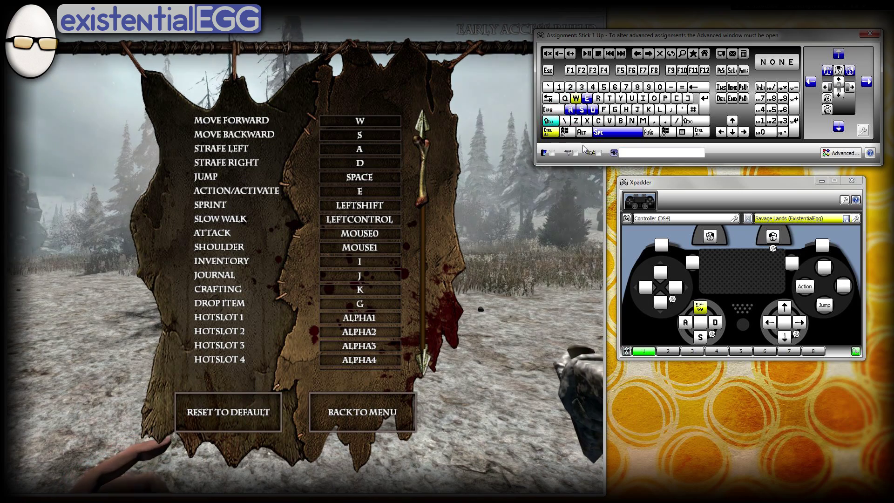
Step: Label left stick Up 'Walk->Run' and close its assignment window
click(841, 152)
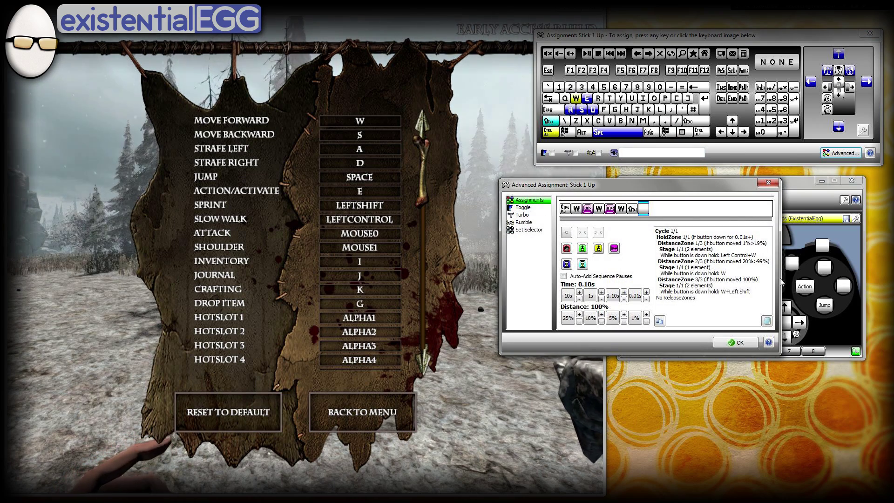
click(721, 342)
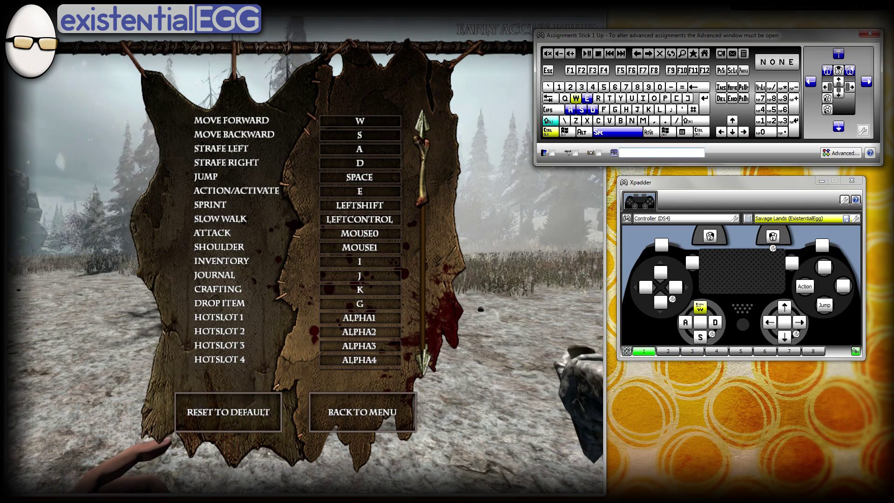
text(Walk)
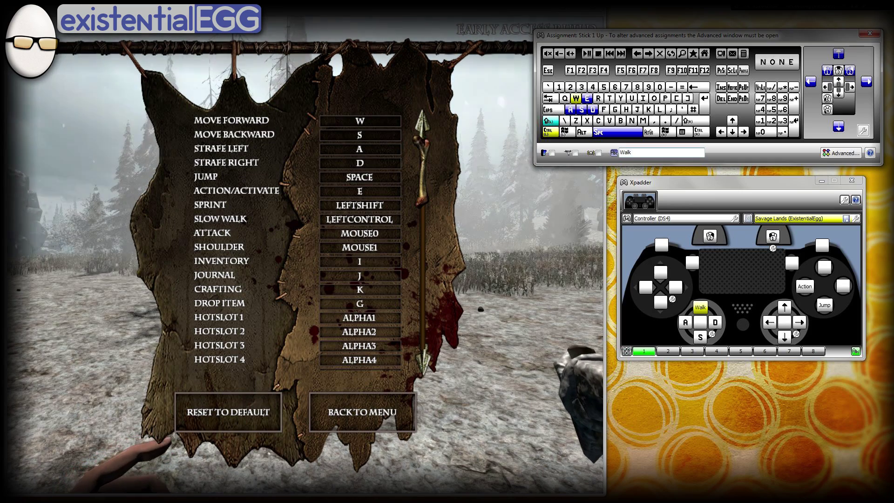
text(->R)
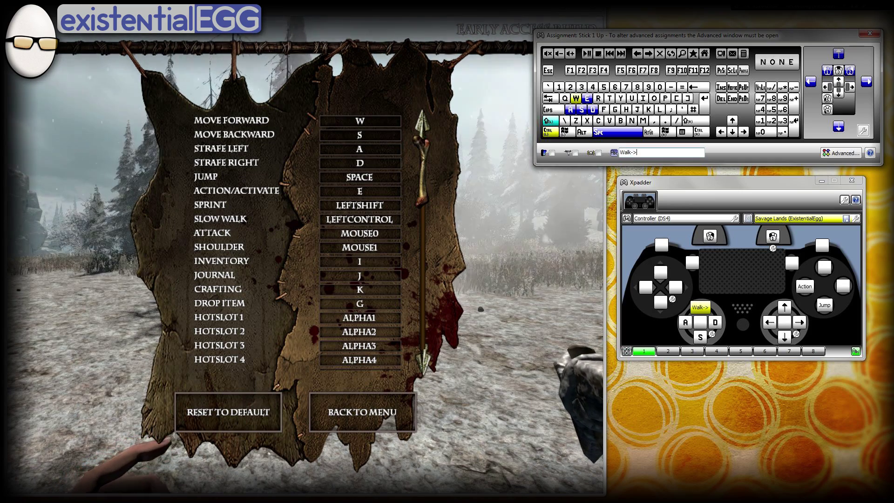
text(un)
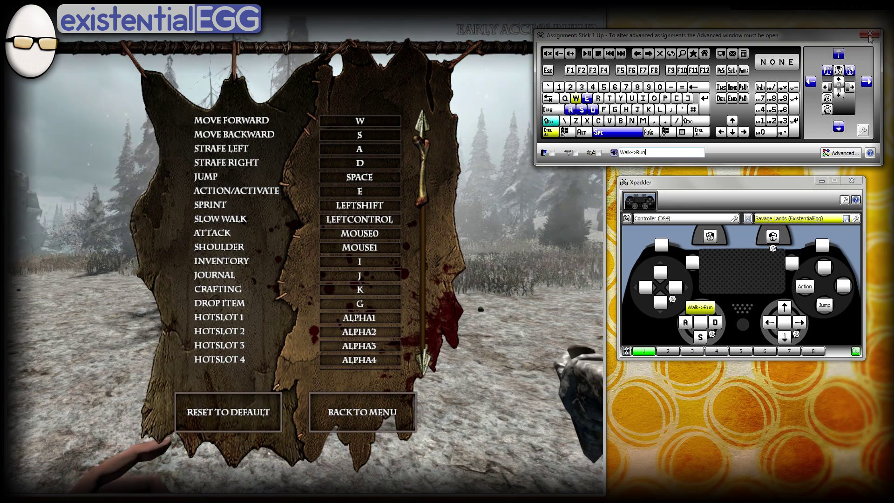
key(Return)
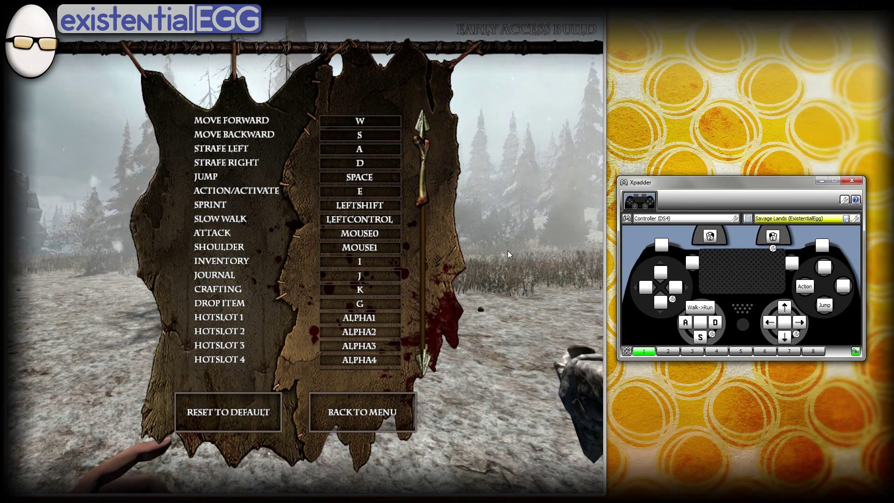
click(508, 251)
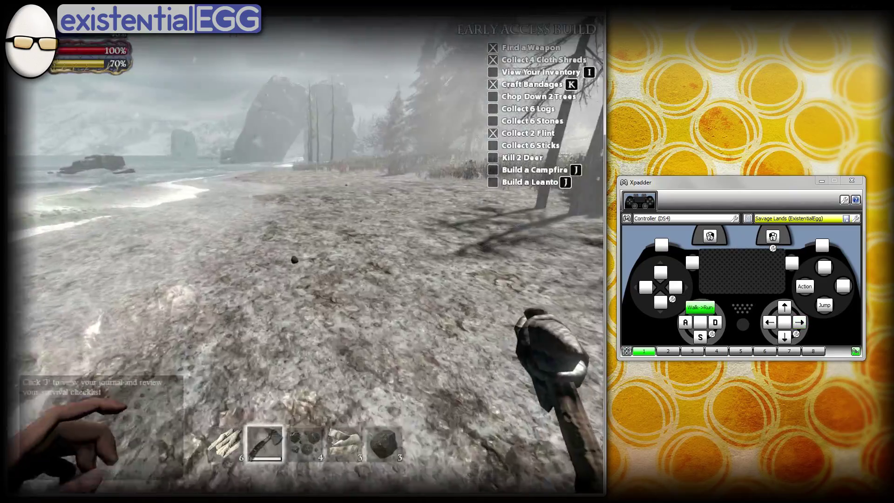
Step: Test walking and camera look on the beach, then pause the game and choose Options
key(w)
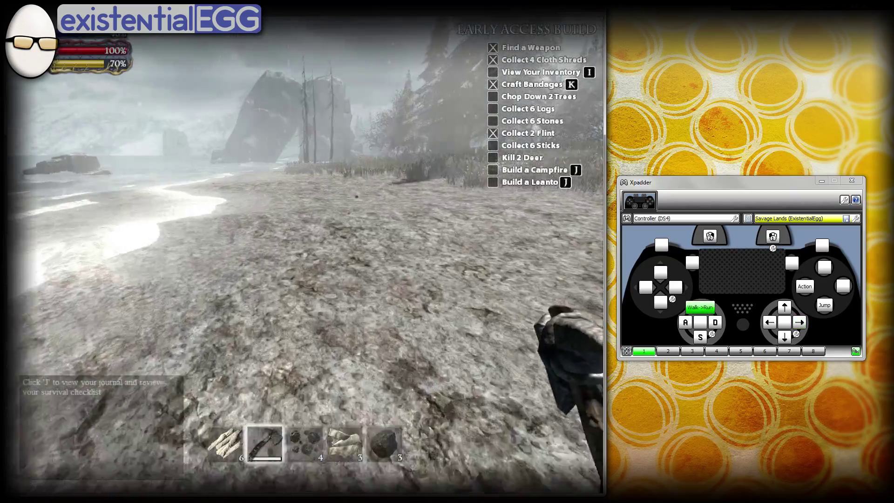
key(Right)
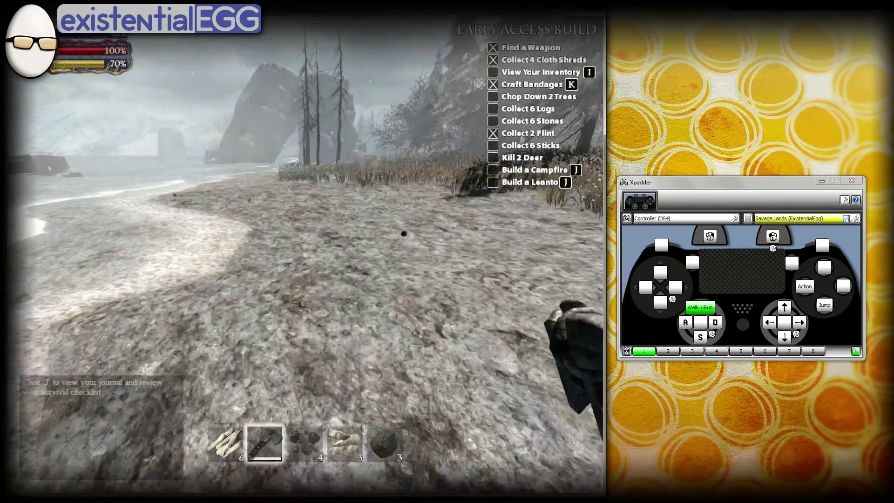
key(Left)
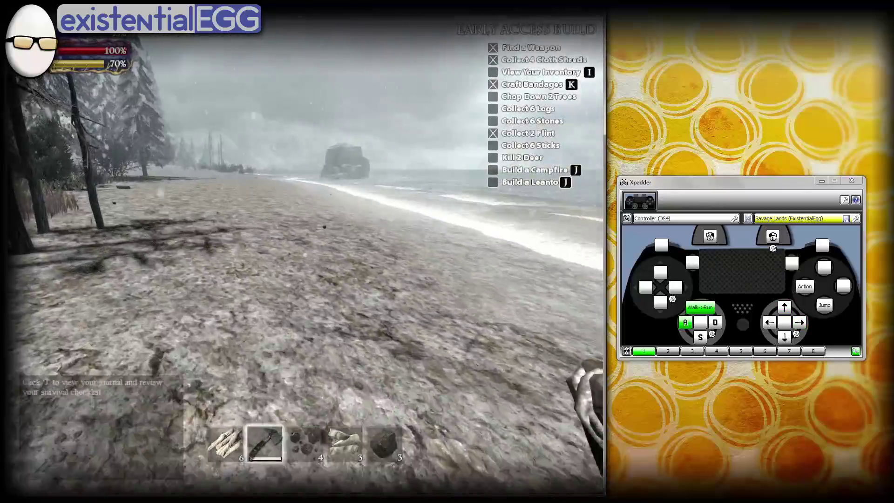
key(Down)
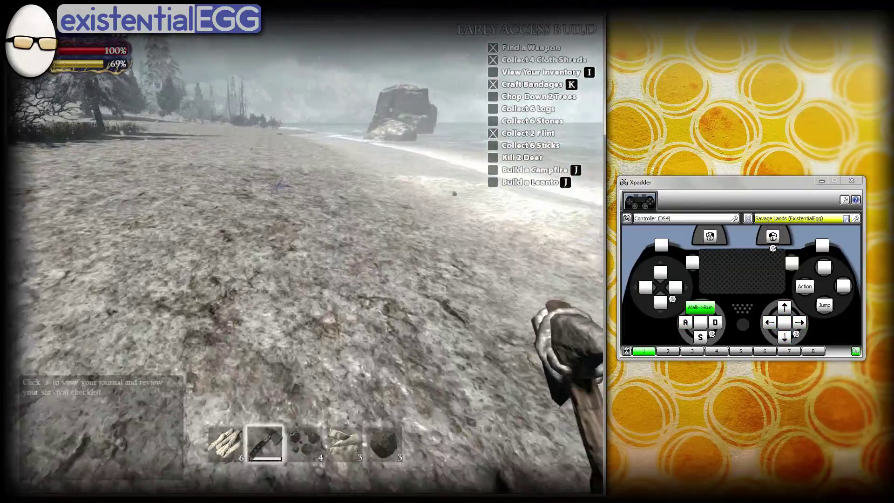
key(Left)
key(Up)
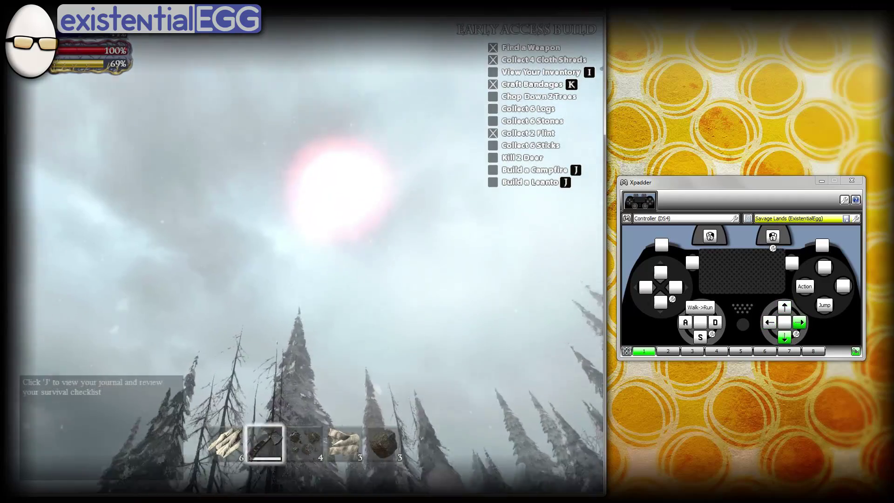
key(Down)
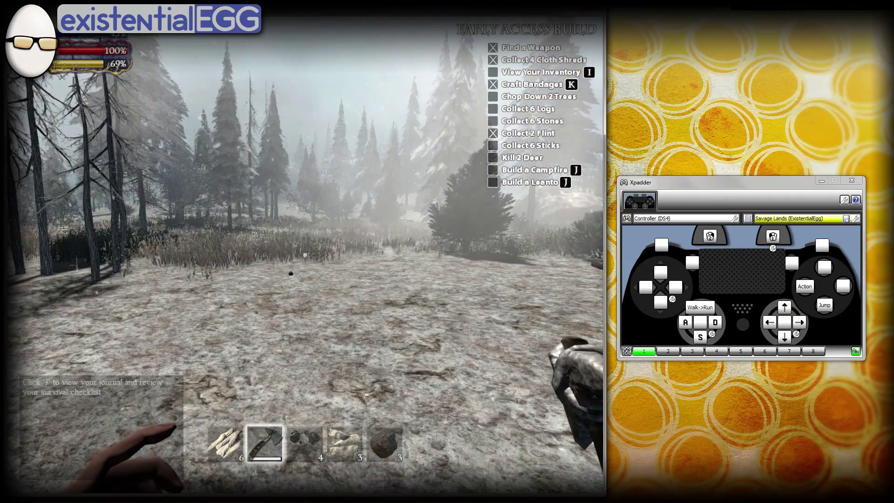
key(Escape)
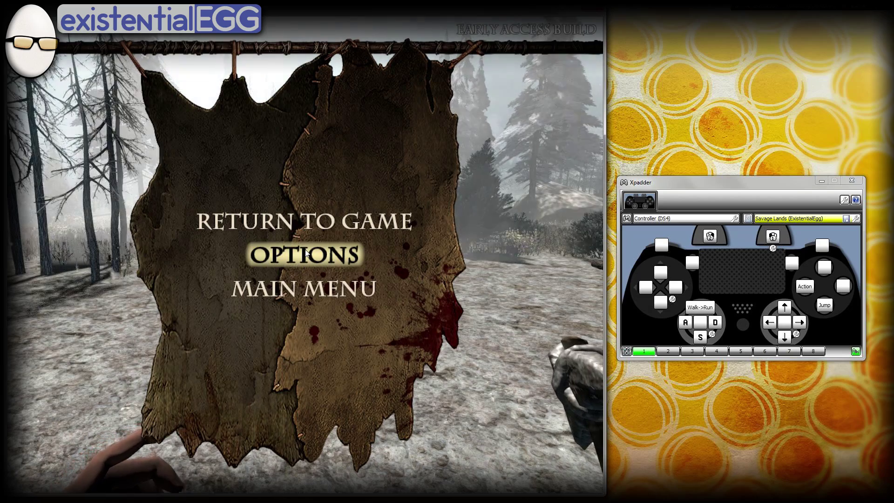
click(306, 254)
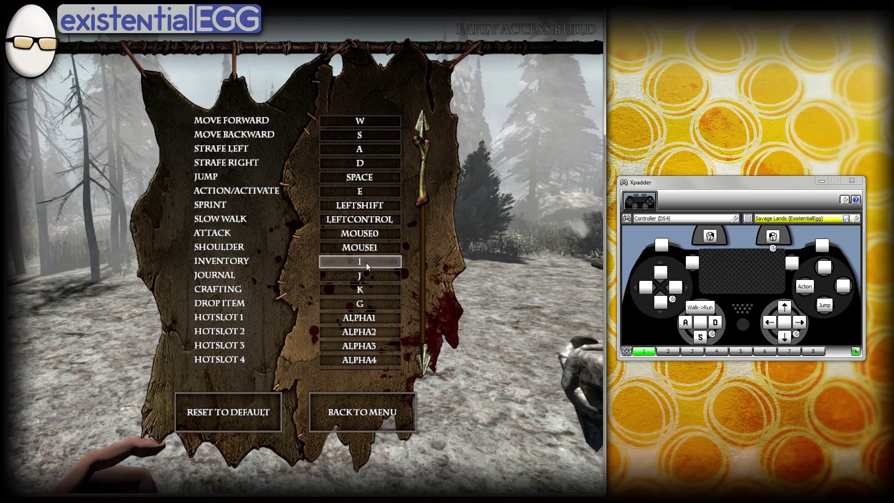
Step: Scroll the key bindings down to Y Axis and Chat, then start assigning the right face button
scroll(366, 262, down, 3)
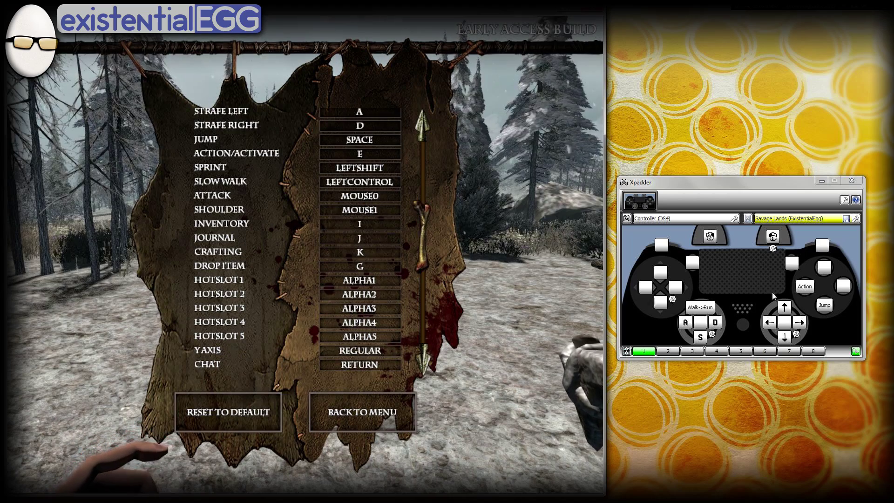
click(842, 288)
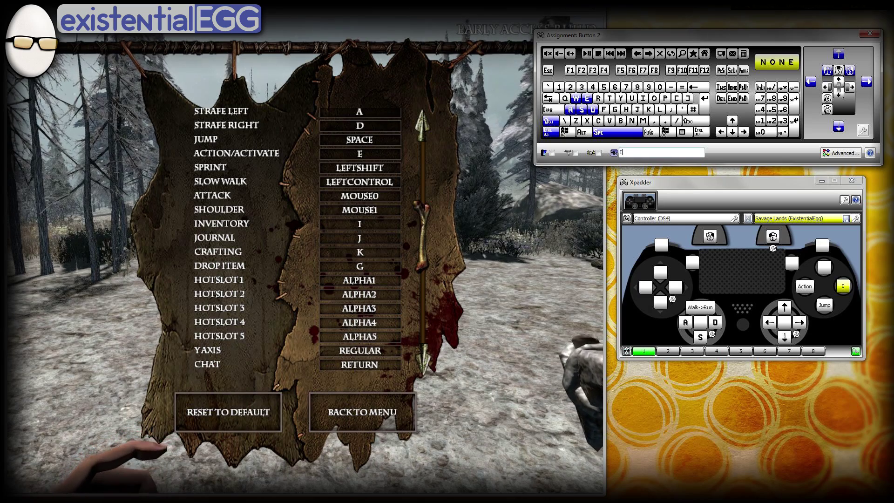
Step: Label the right face button Inv and assign it the I key
text(ntory)
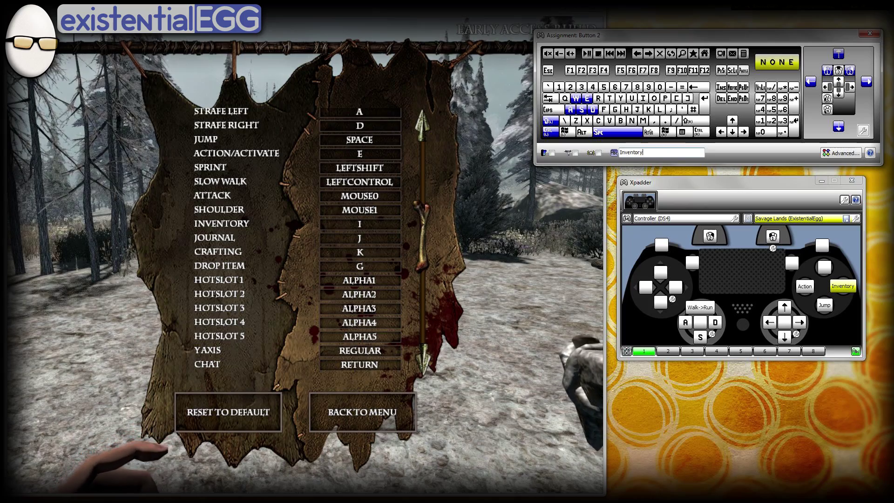
key(BackSpace)
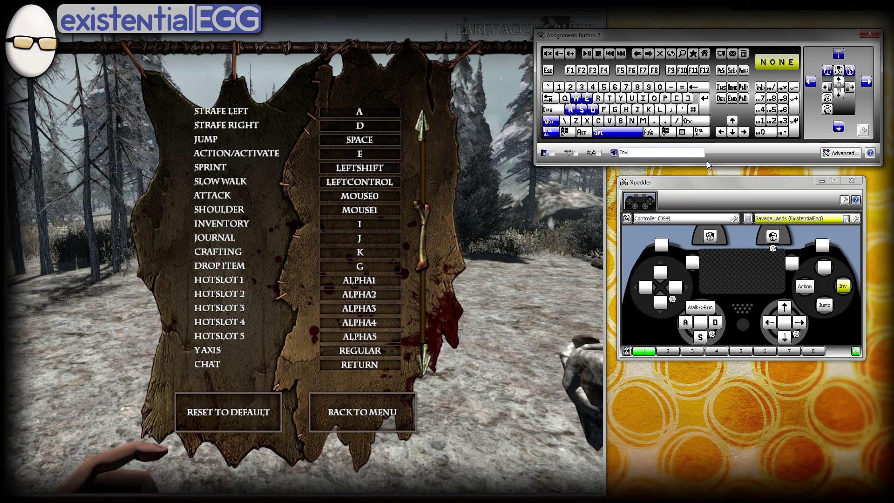
click(643, 99)
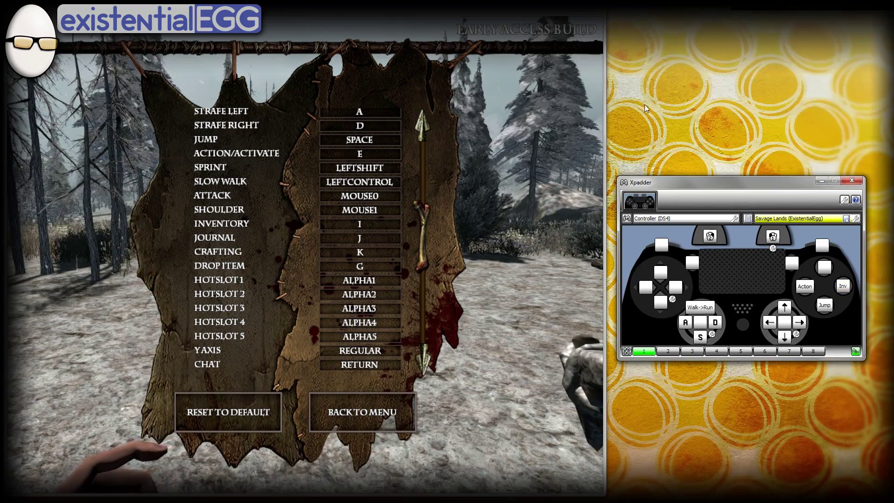
Step: Build Button 2's advanced sequence: a hold zone with I, then release and hold zones with G
click(844, 288)
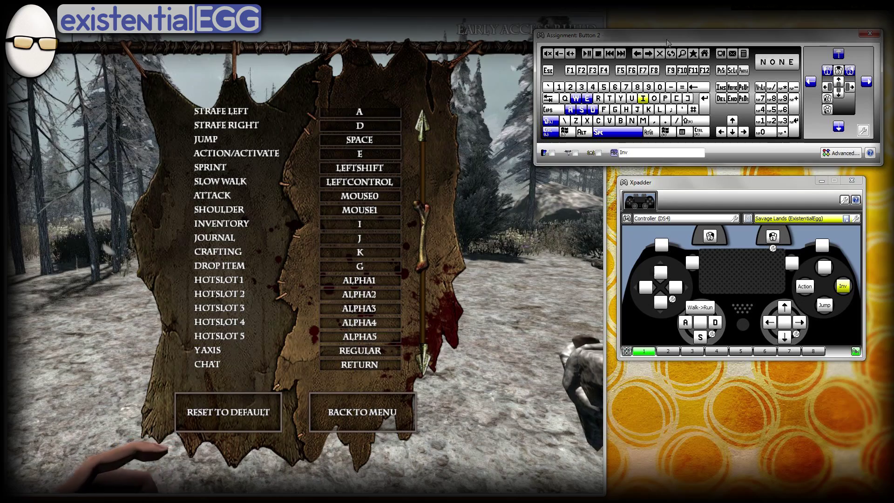
click(832, 155)
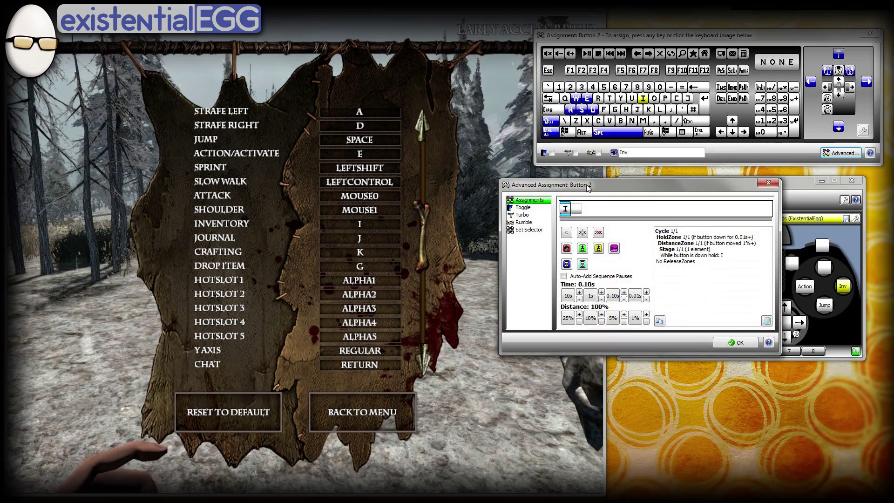
drag(587, 187, 555, 325)
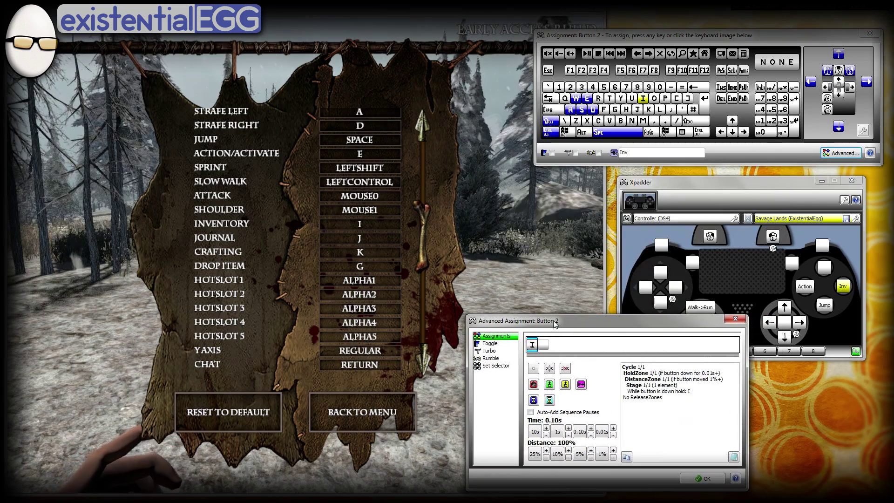
click(549, 385)
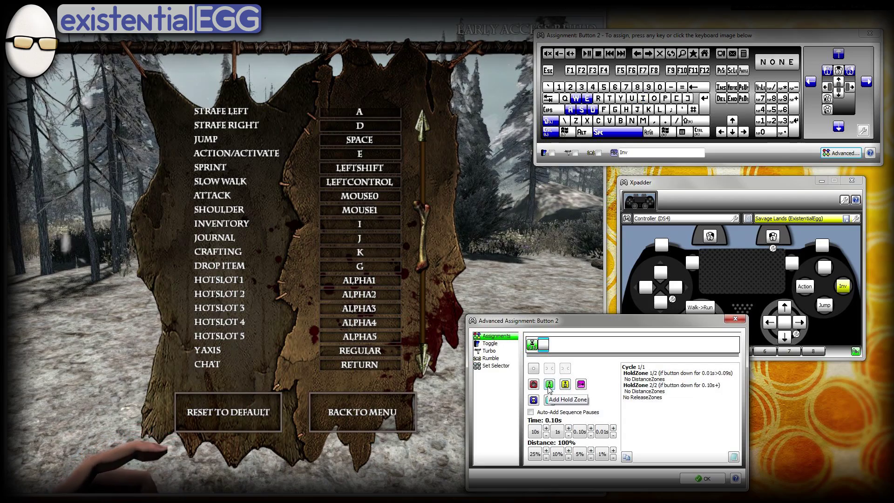
key(i)
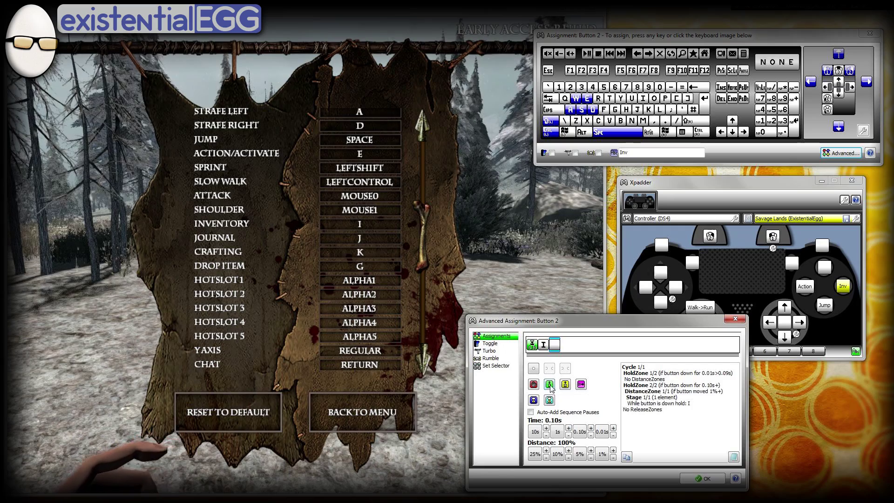
click(551, 388)
click(566, 386)
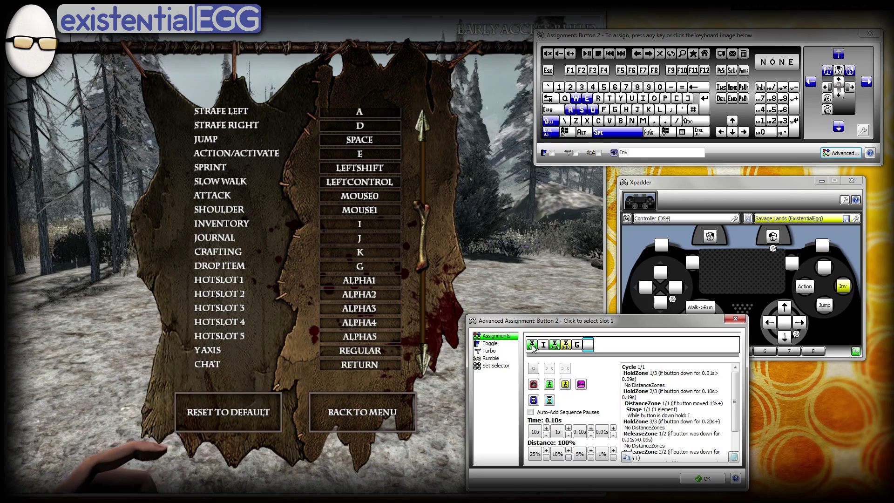
key(g)
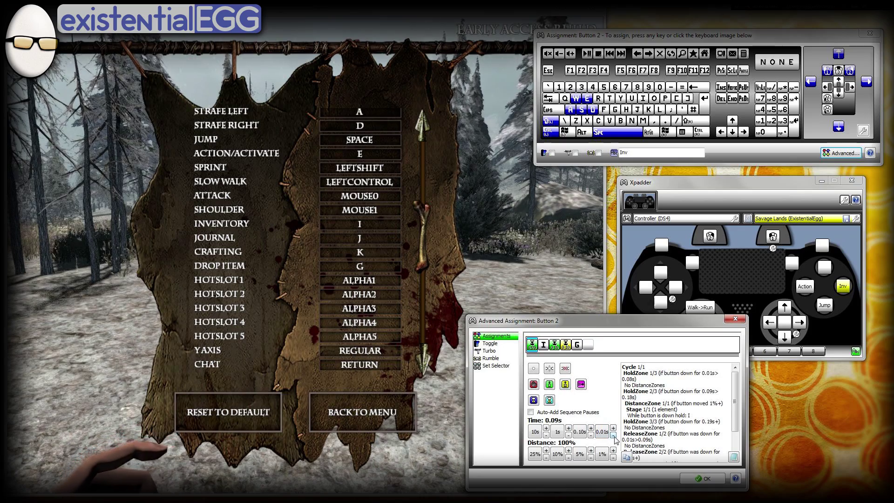
Step: Cut the first hold time to 0.01s and review the other slot timings
click(614, 436)
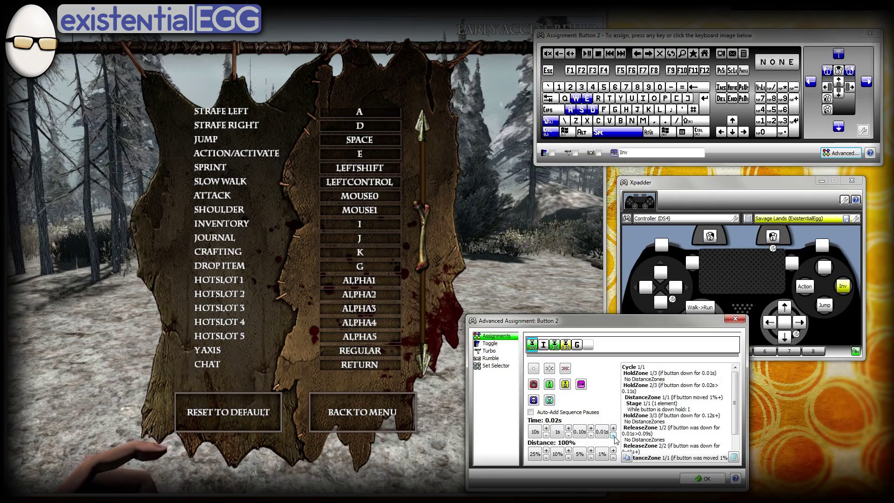
click(614, 436)
click(554, 345)
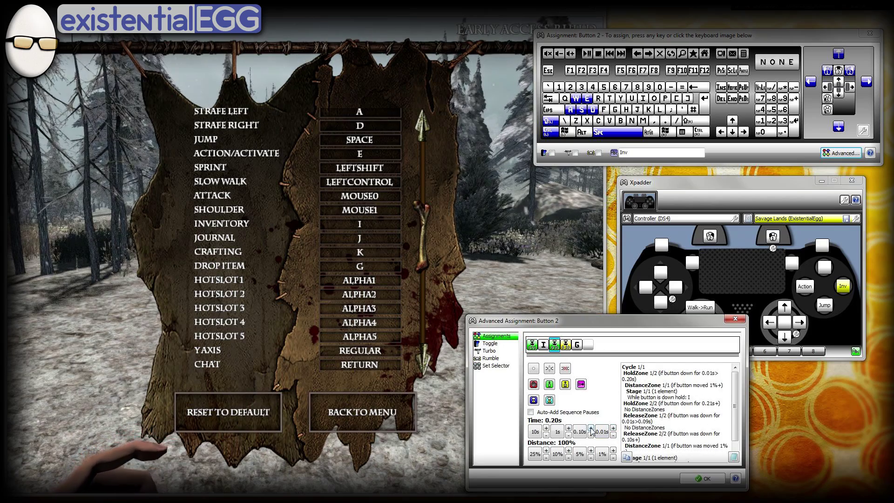
click(567, 346)
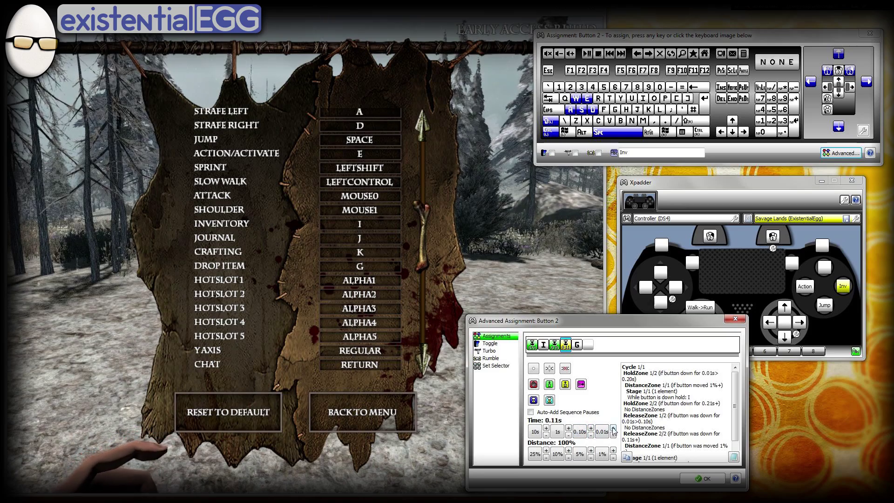
click(566, 346)
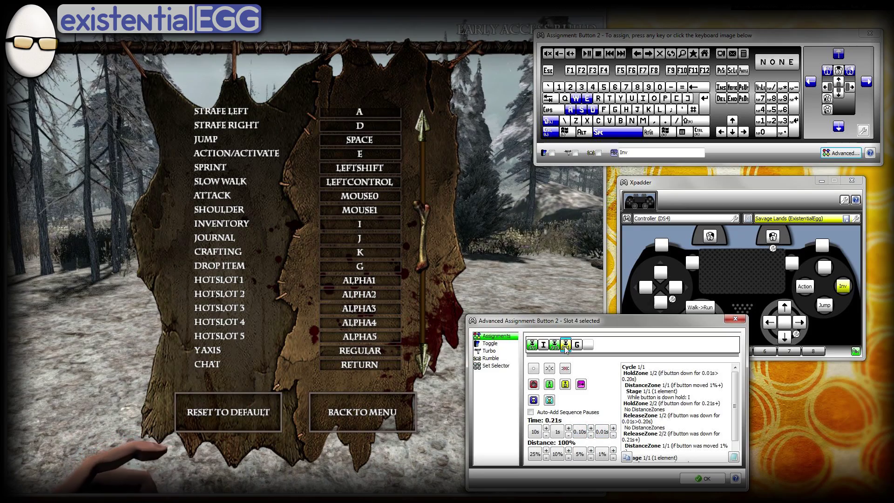
click(533, 347)
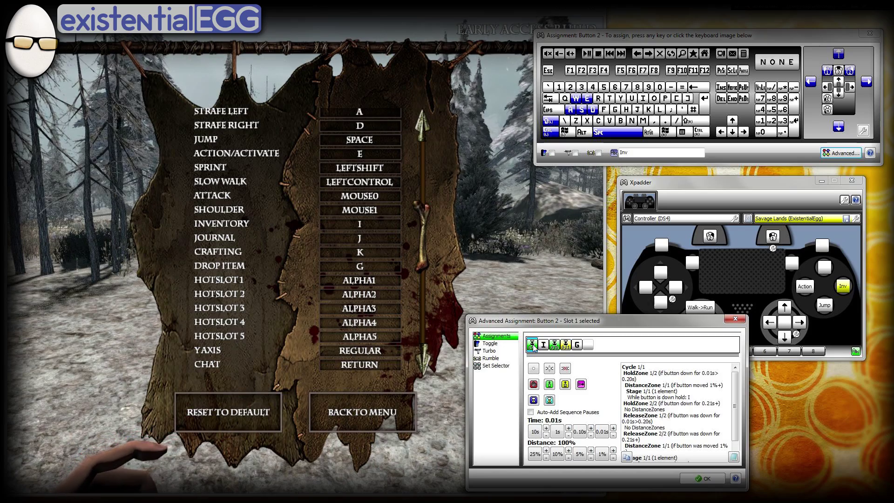
click(533, 347)
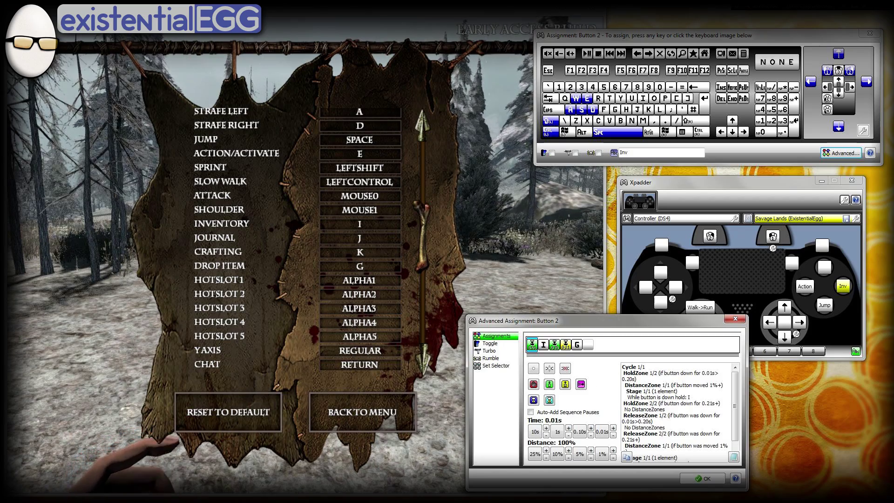
Step: Confirm the tap/hold sequence, then remove the stray letters so Button 2's label reads Inv
click(699, 480)
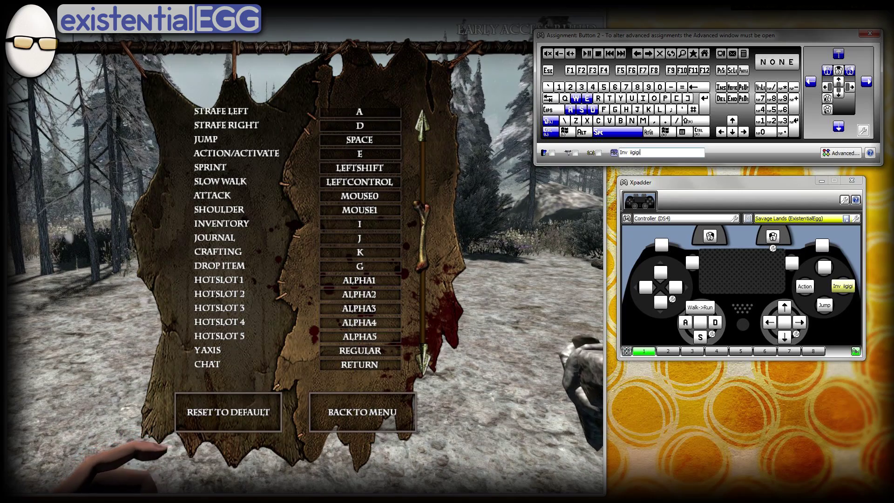
text(gi)
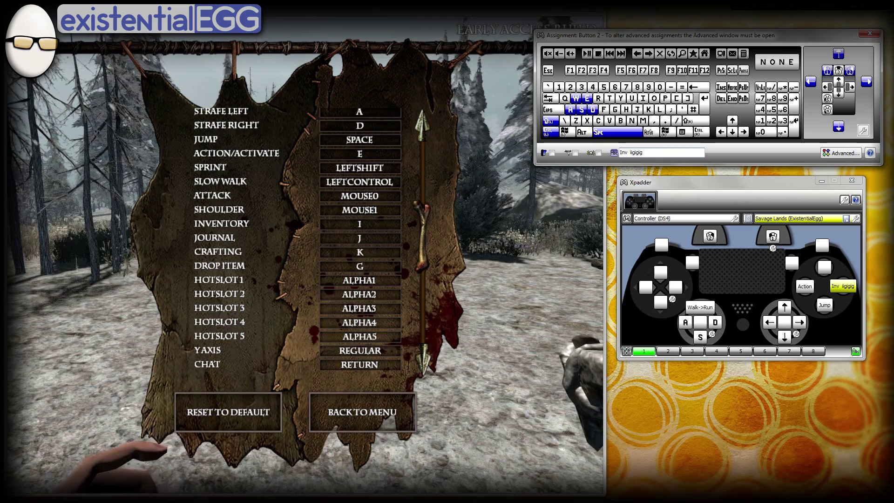
text(g)
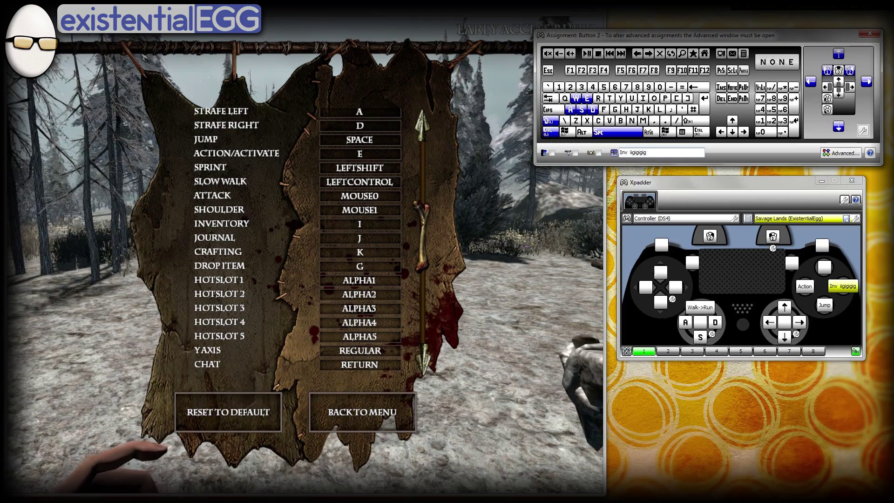
text(ig)
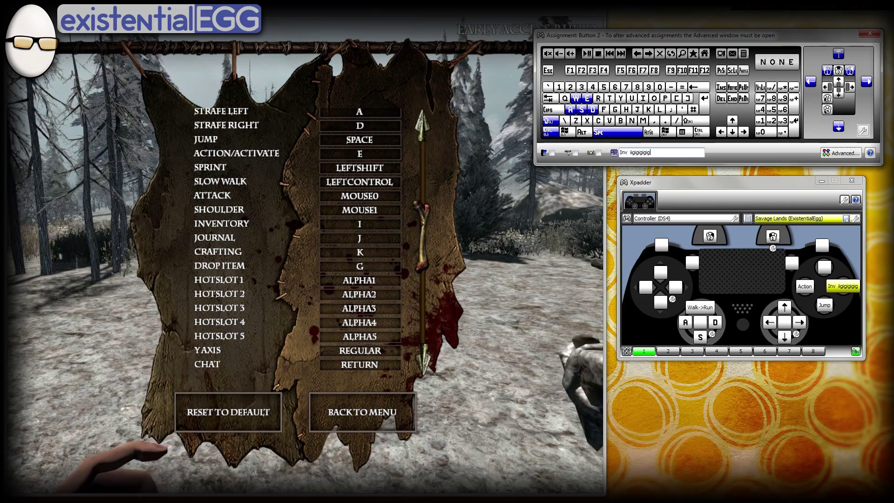
key(BackSpace)
key(BackSpace)
key(BackSpace)
key(BackSpace)
key(BackSpace)
key(BackSpace)
key(BackSpace)
key(BackSpace)
key(BackSpace)
key(BackSpace)
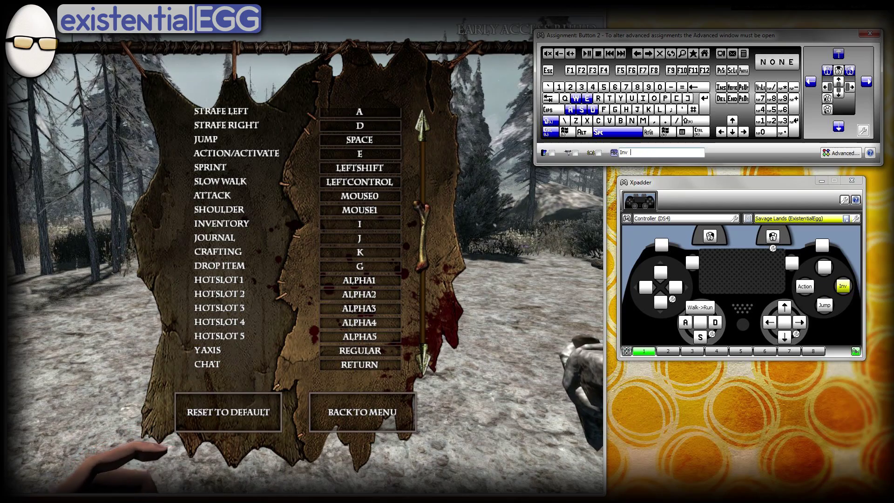
key(Return)
Step: Make I tap on release, slot 3 a 0.20s release pause, slot 4 a 0.21s hold before G
click(843, 286)
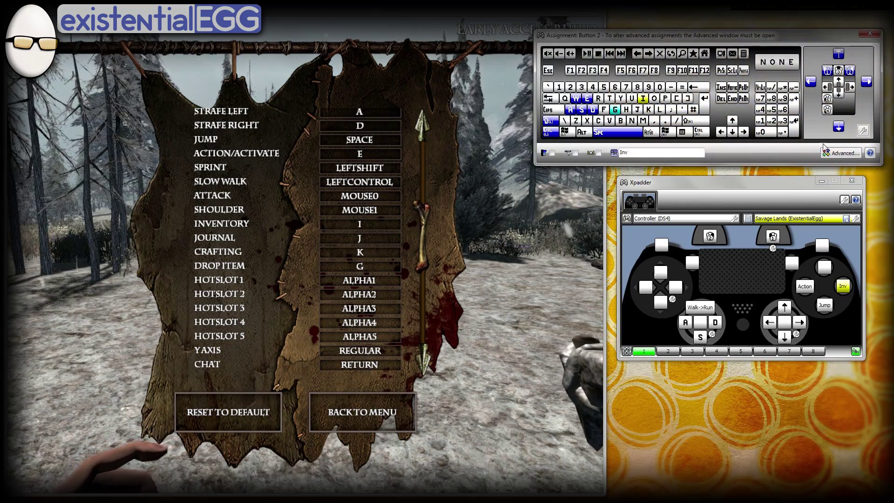
click(834, 152)
drag(604, 320, 675, 205)
click(637, 230)
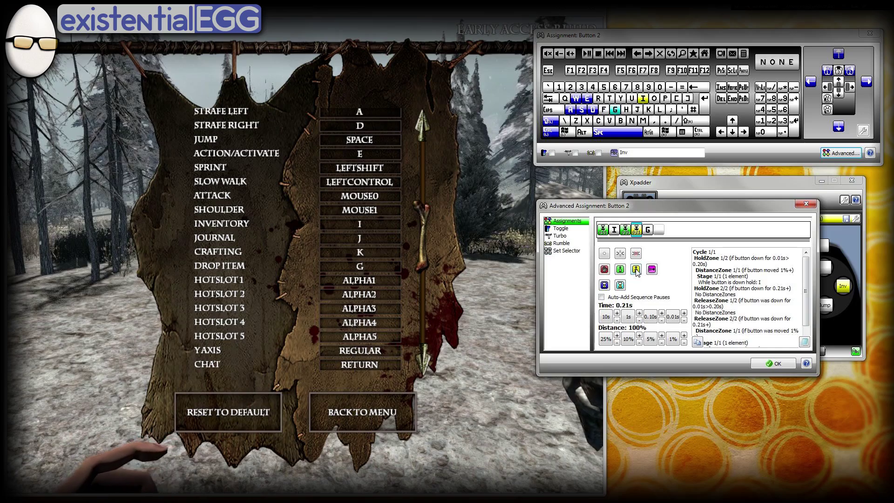
click(603, 229)
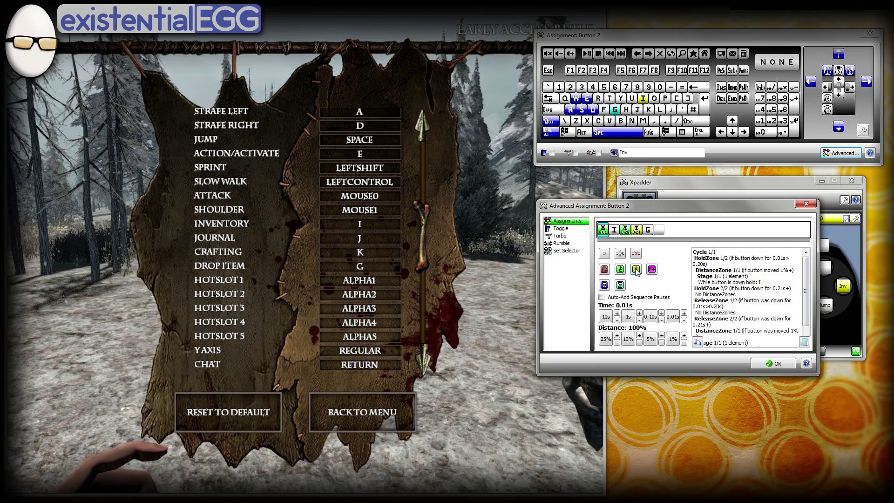
click(636, 270)
click(626, 230)
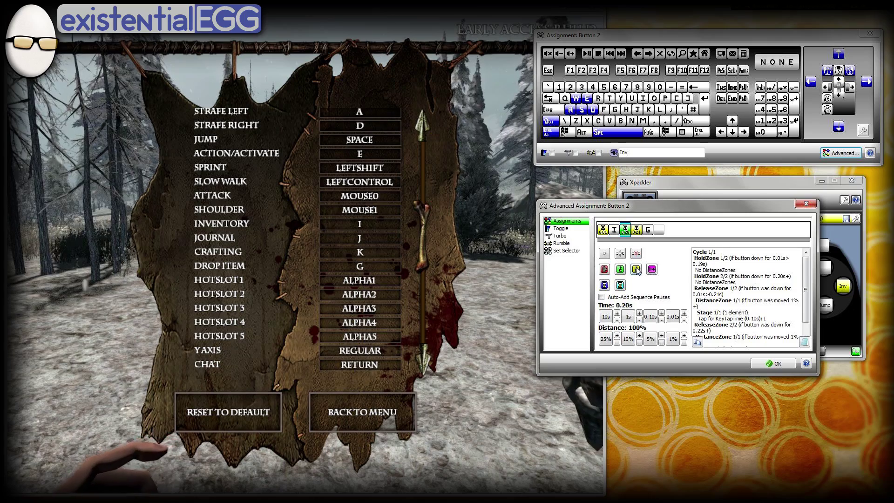
click(636, 270)
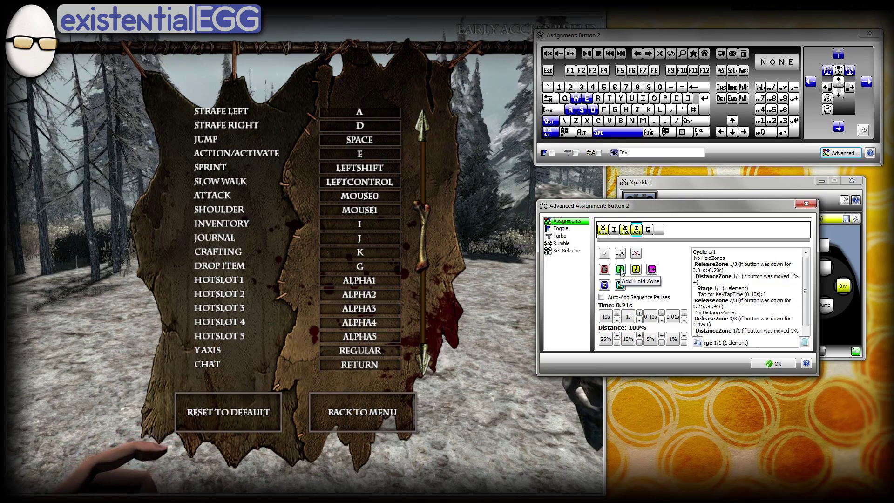
click(620, 269)
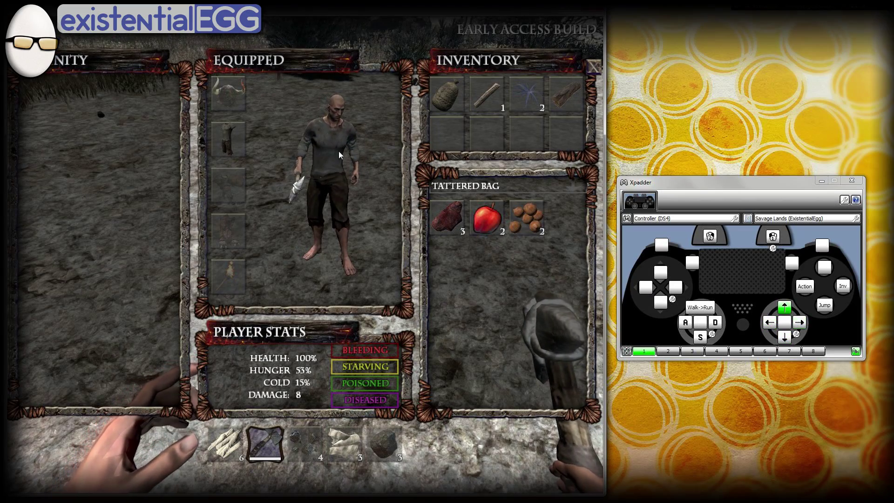
Step: Test the Inv tap and long-press torch drop, then pick up the stone hatchet into slot 2
key(i)
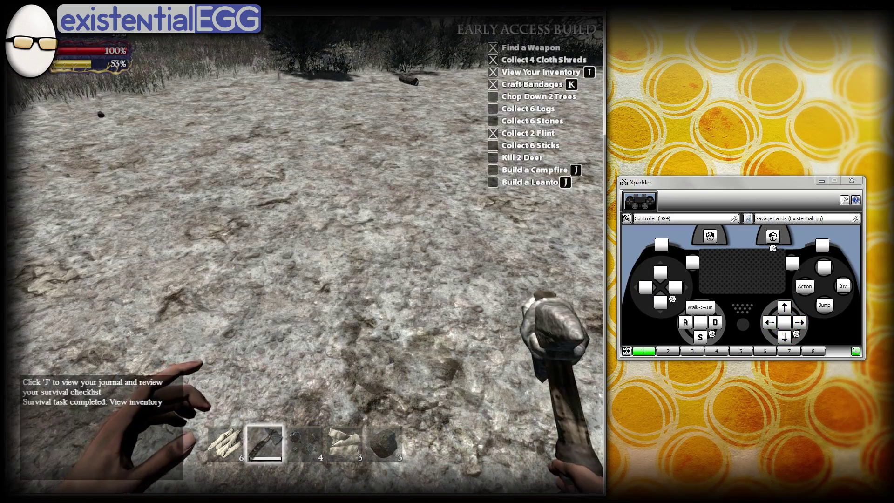
key(i)
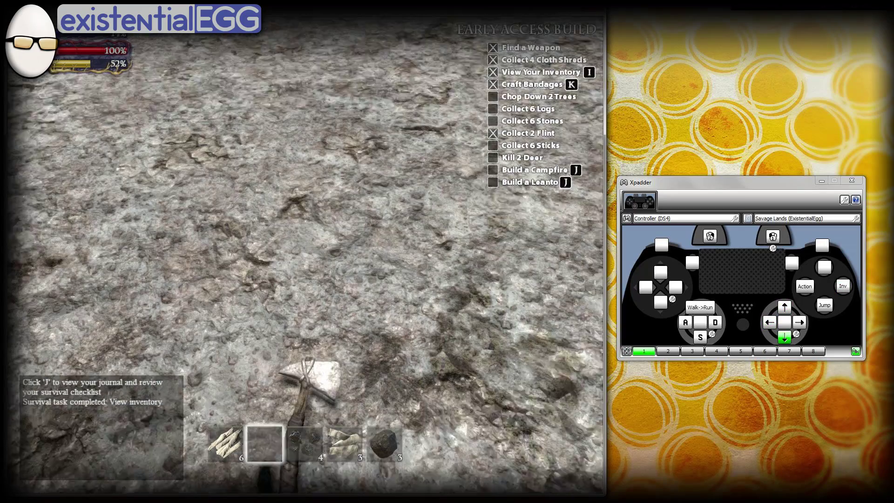
key(e)
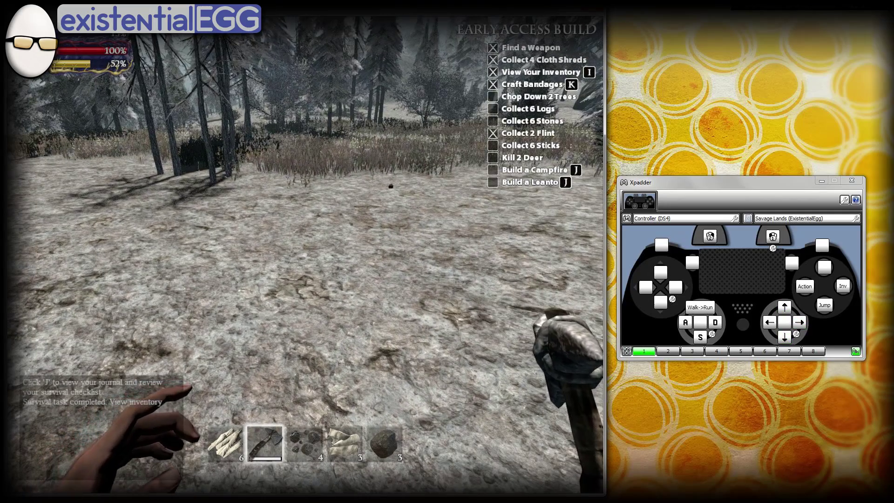
Step: Open the game's Options > Key Config and scroll down to Push To Talk on TAB
key(Escape)
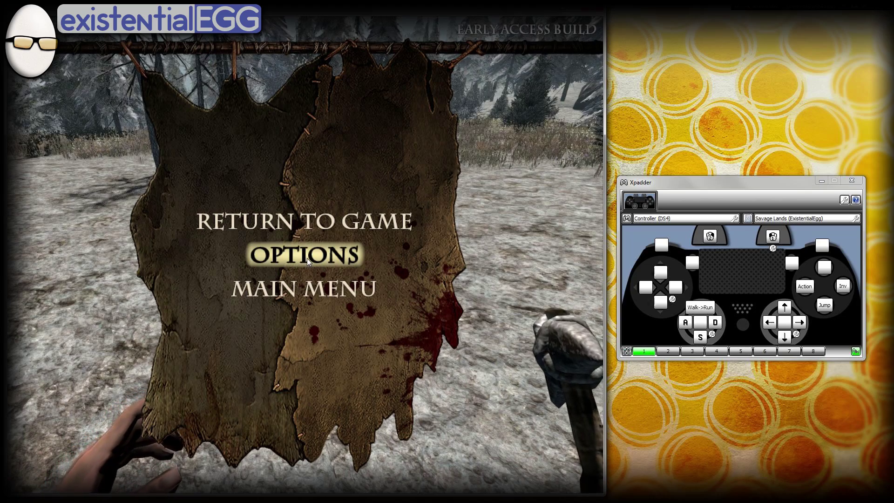
click(307, 258)
click(312, 225)
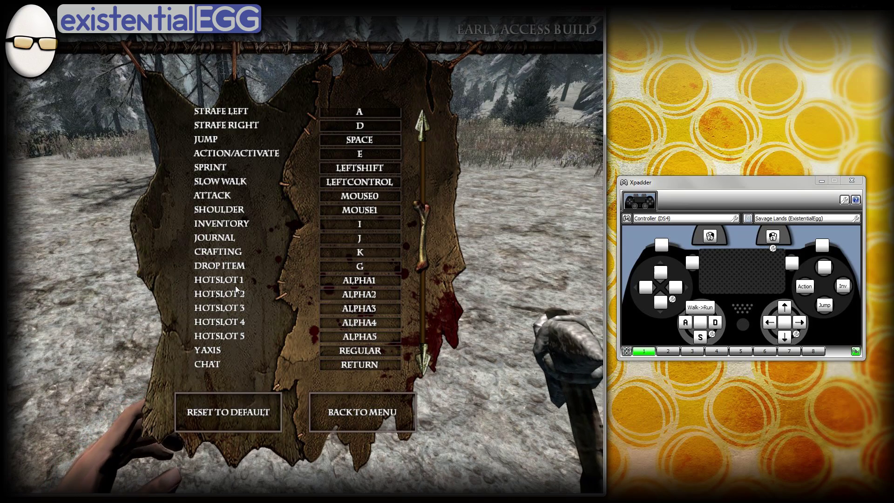
scroll(236, 286, down, 4)
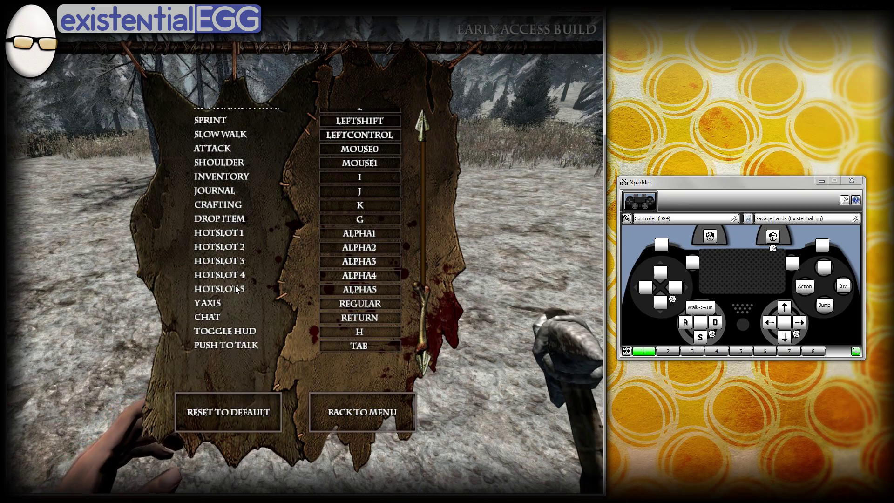
click(844, 286)
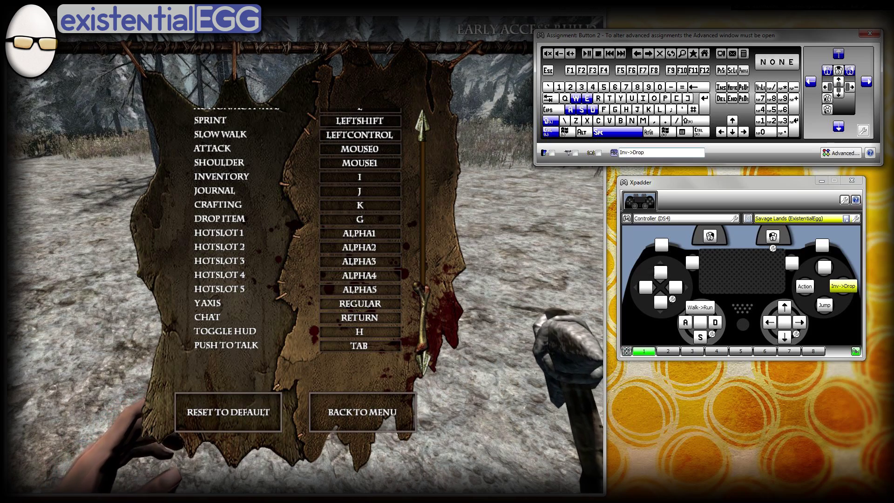
Step: Save Button 2 as Inv->Drop, label Button 7 Voice, and return to gameplay
click(870, 34)
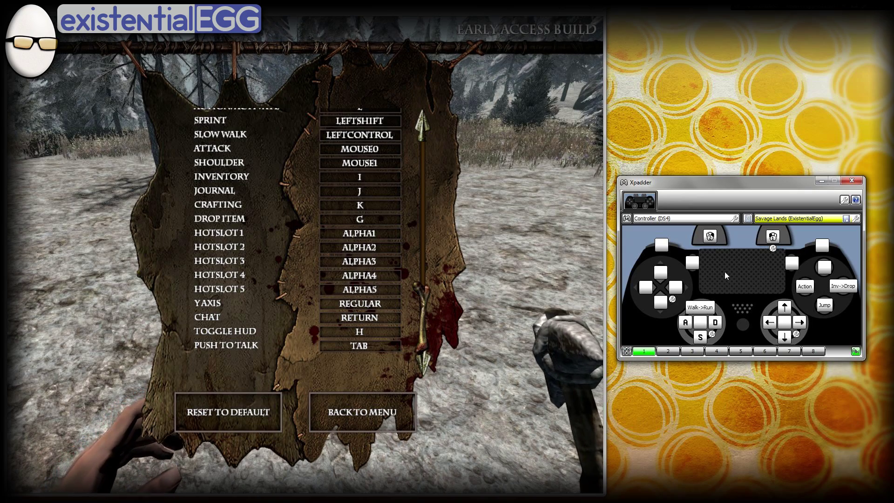
click(693, 263)
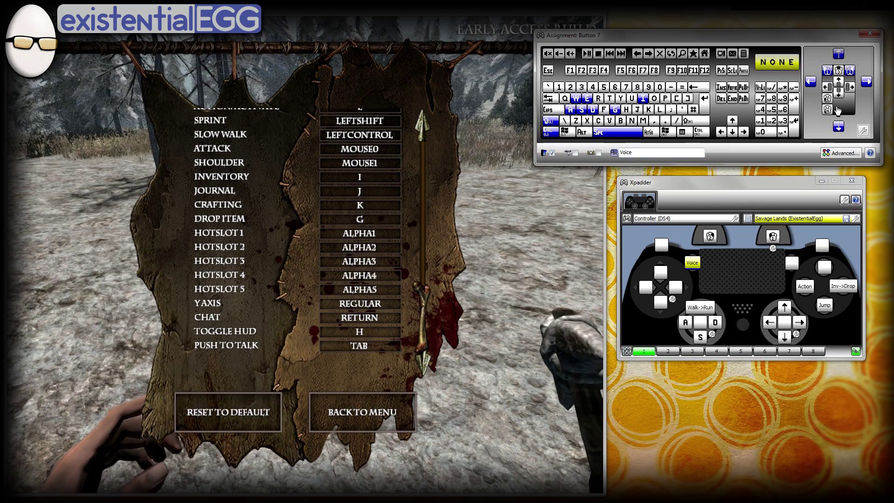
click(871, 35)
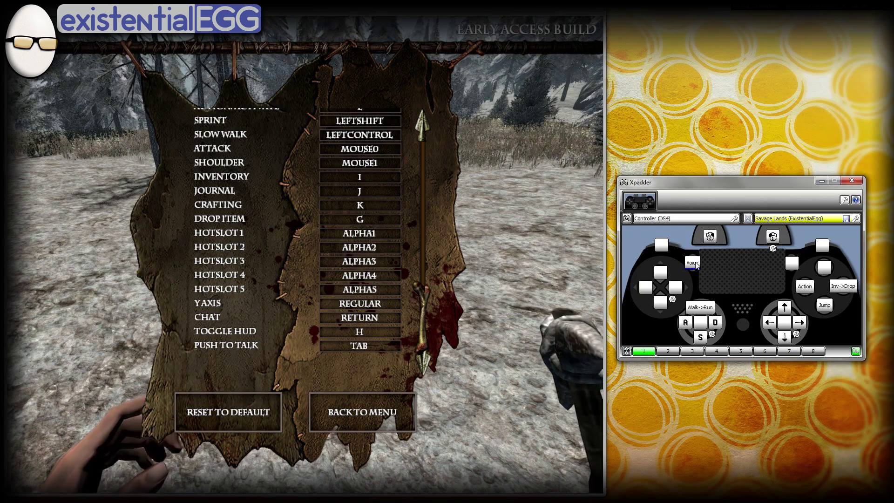
click(545, 284)
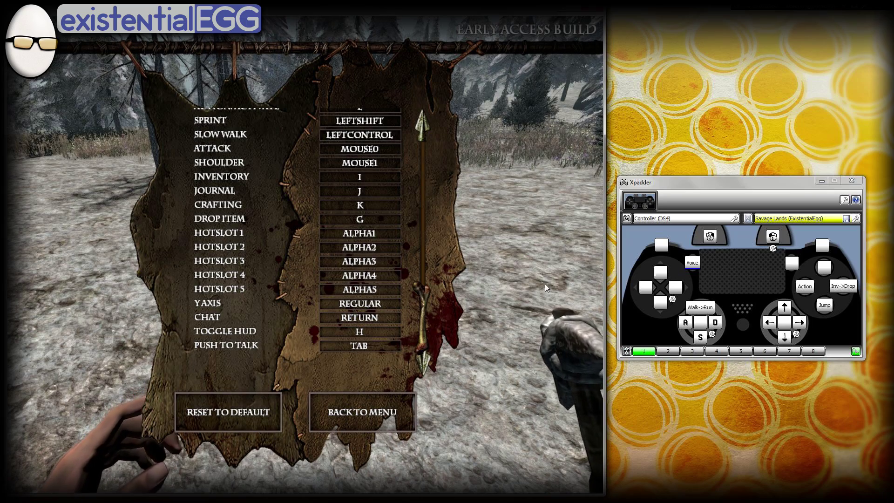
key(Escape)
key(Escape)
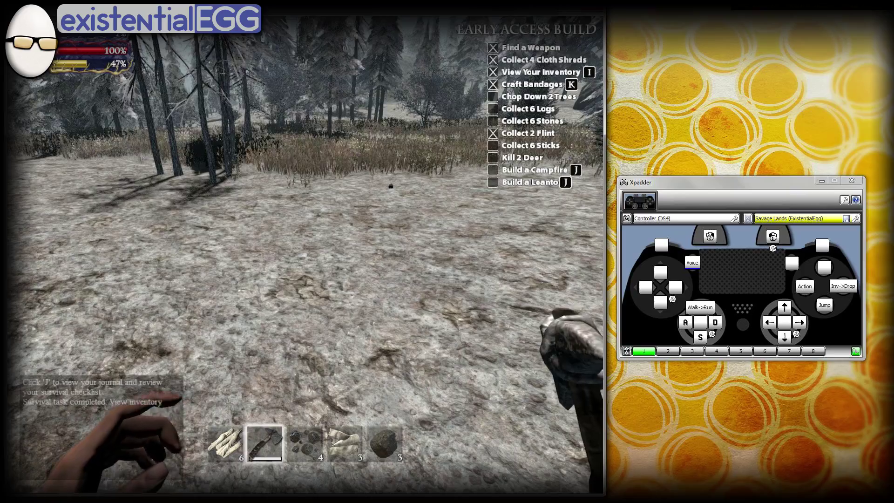
Step: Walk forward, toggle crafting with K and the journal with J, then open the pause menu
key(w)
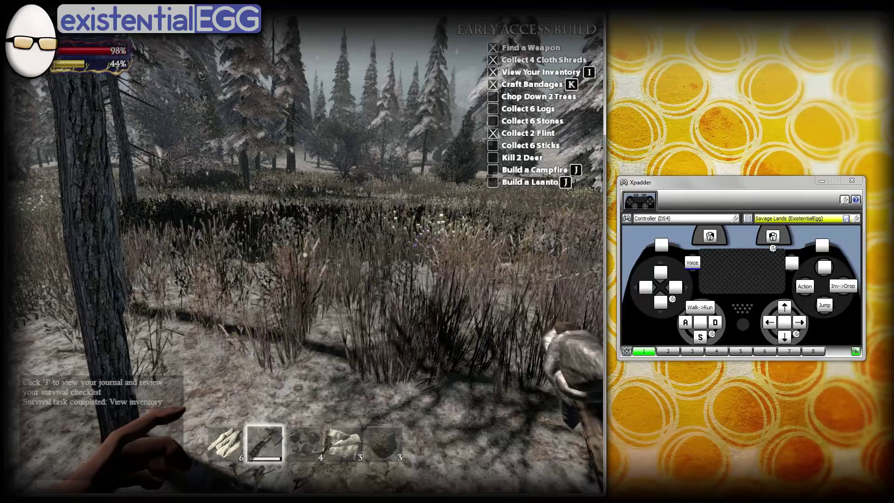
key(k)
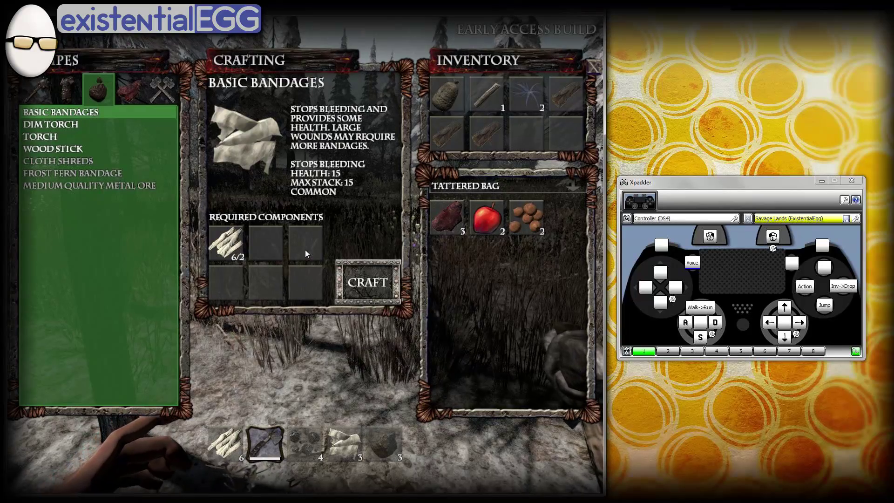
key(k)
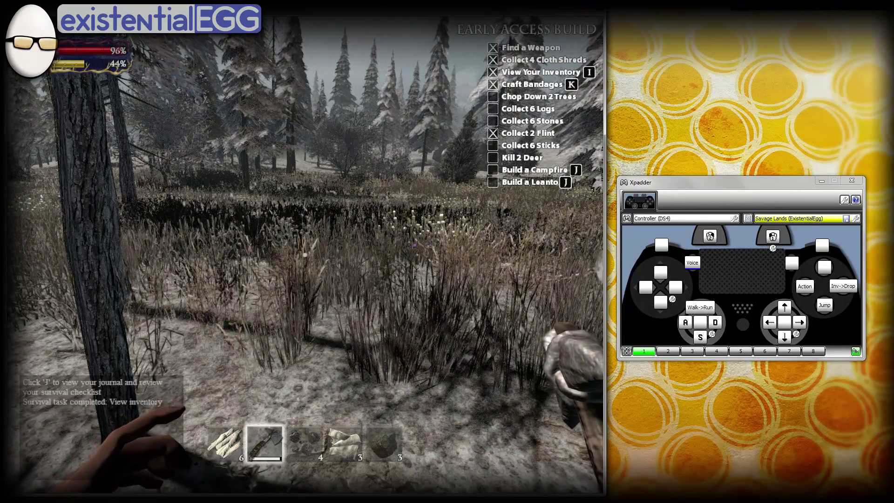
key(j)
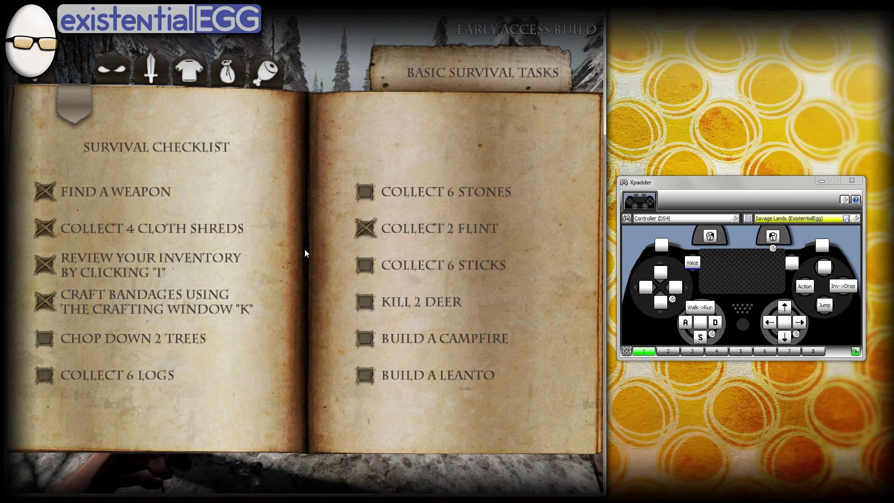
key(j)
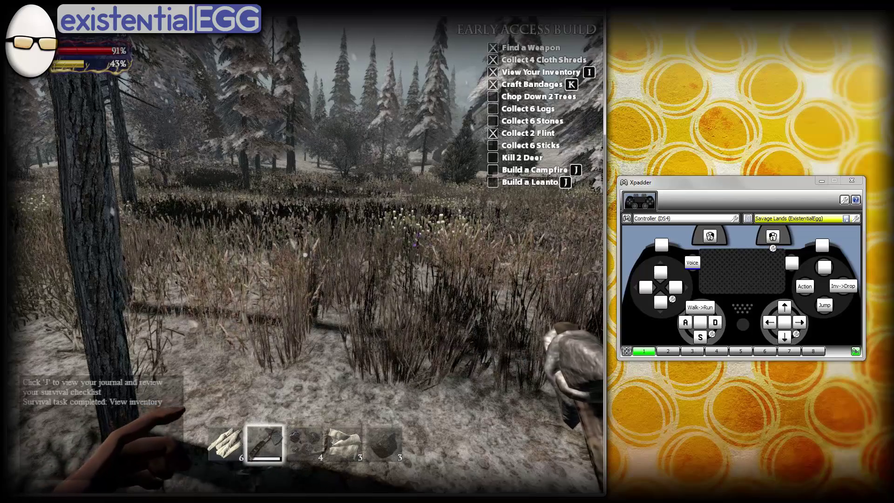
key(Escape)
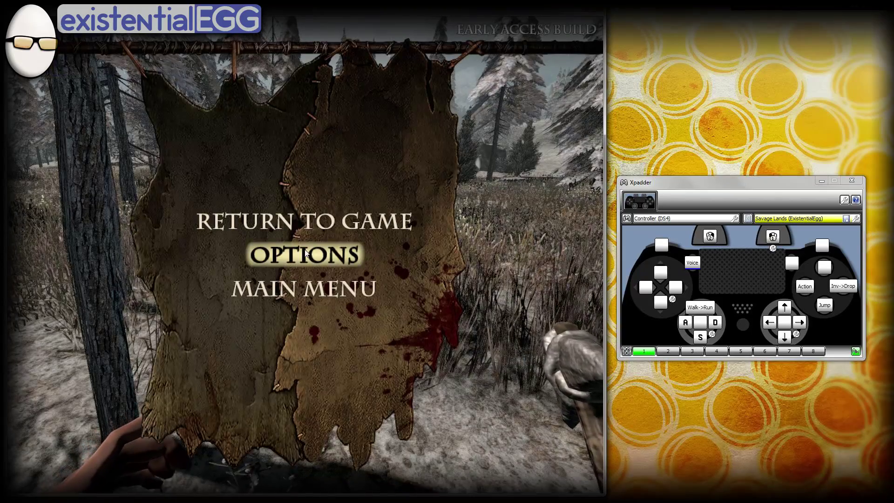
Step: Check the game's Crafting (K) and Journal (J) bindings and label Button 4 'Crafting->Journal'
click(824, 267)
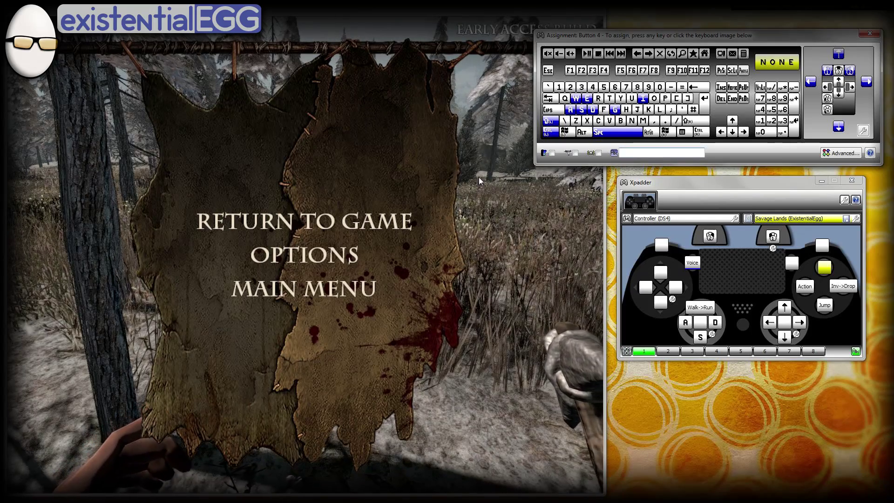
click(314, 259)
click(323, 221)
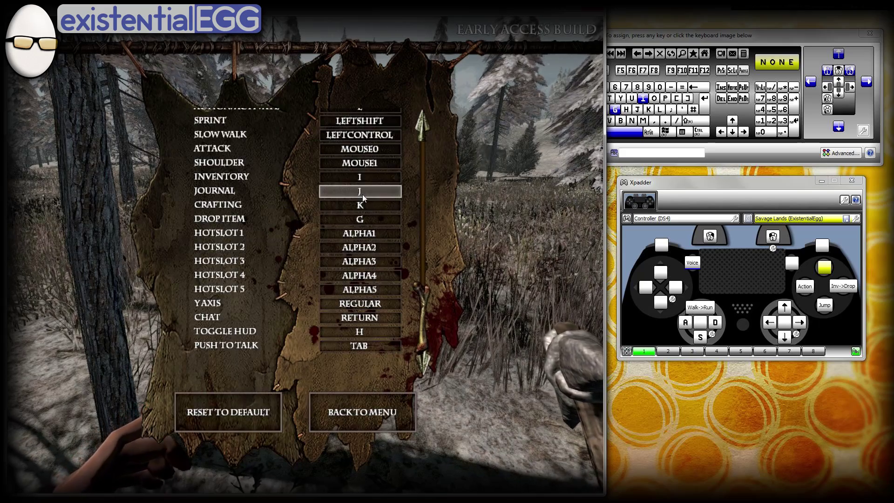
click(626, 158)
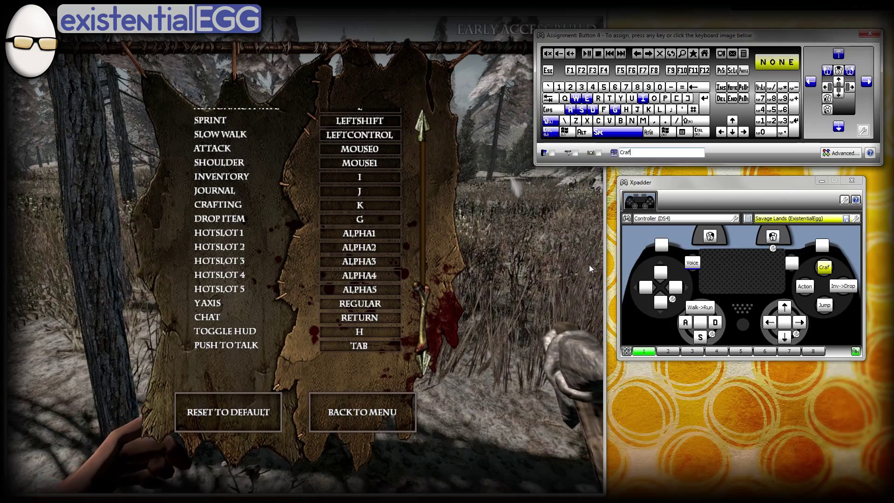
text(Crafting-)
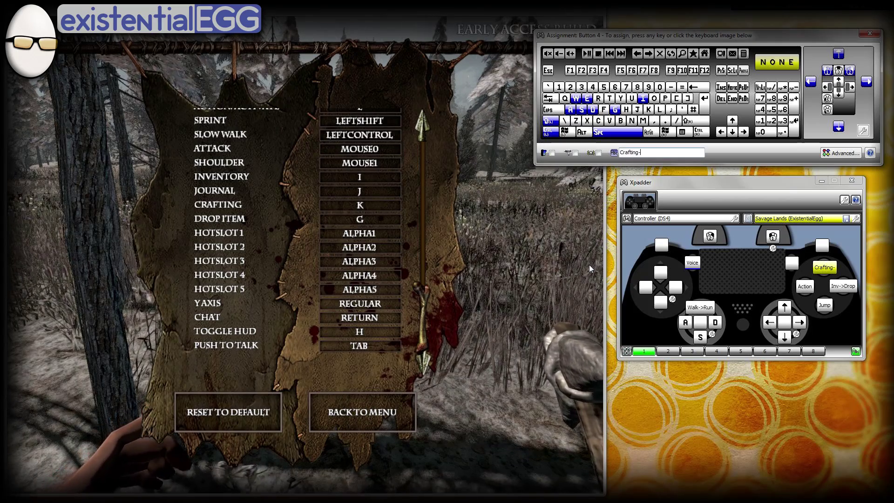
text(>Journal)
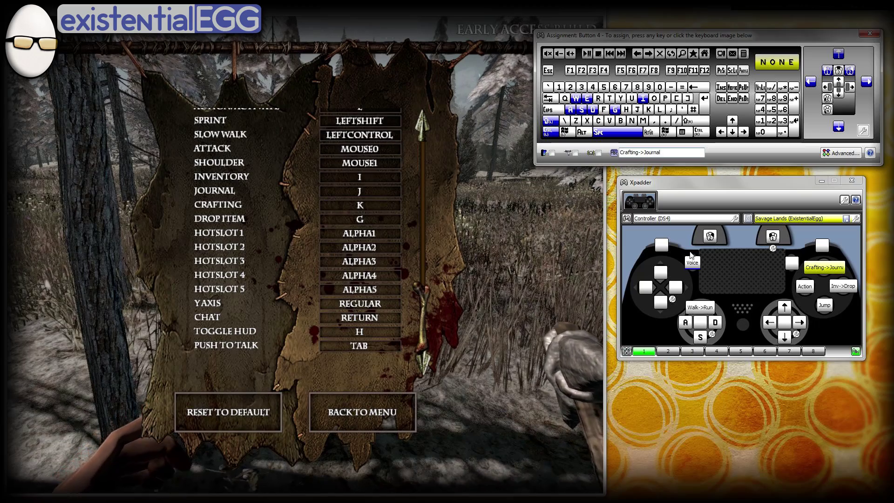
Step: Build Button 4's sequence with a release zone tapping K and a hold zone holding J
click(844, 154)
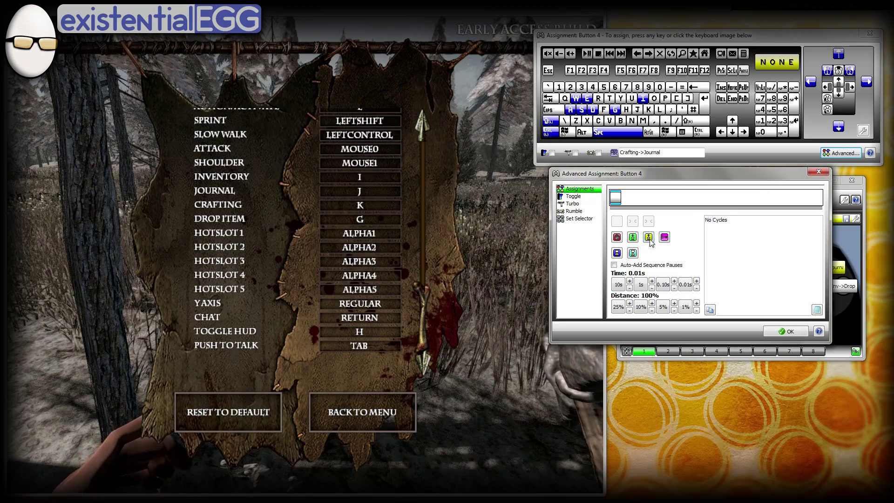
click(649, 238)
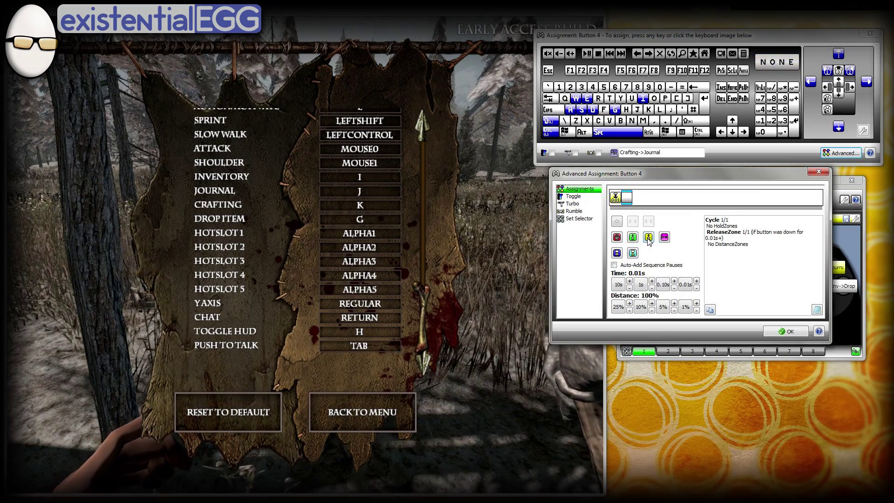
key(k)
click(648, 237)
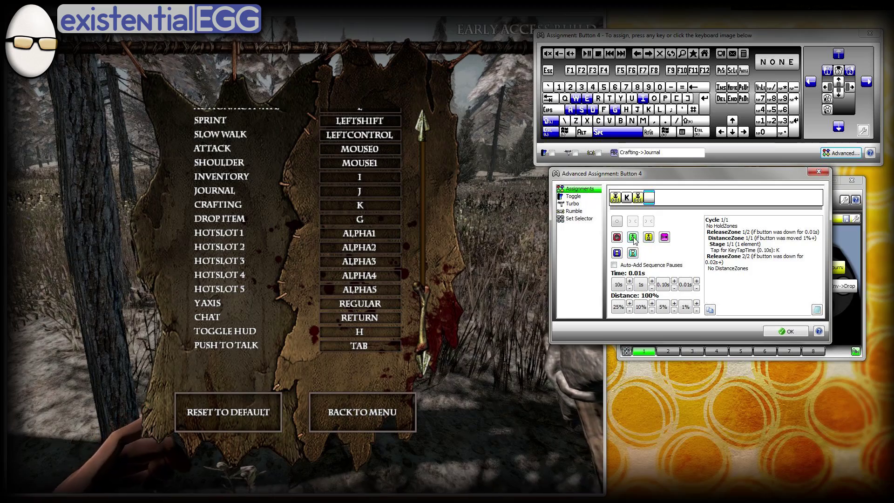
click(633, 237)
key(j)
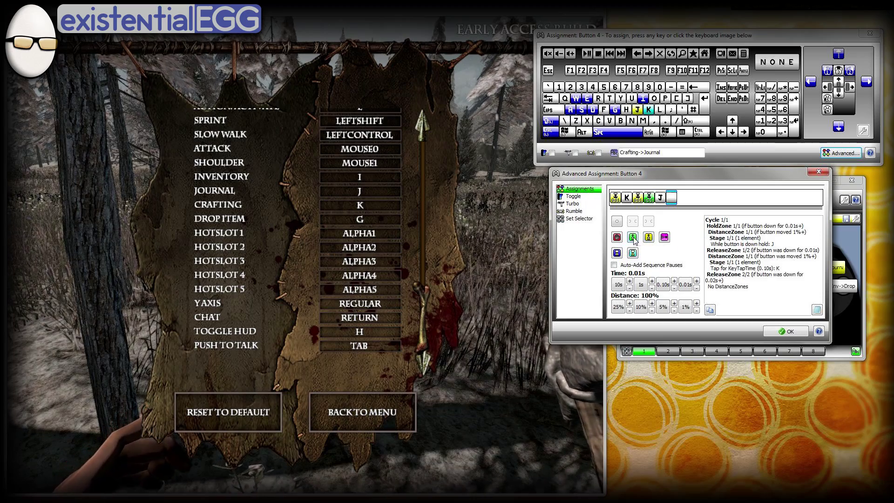
Step: Set the short-press timer to 0.20s and the hold delay to 0.21s, then confirm
click(638, 197)
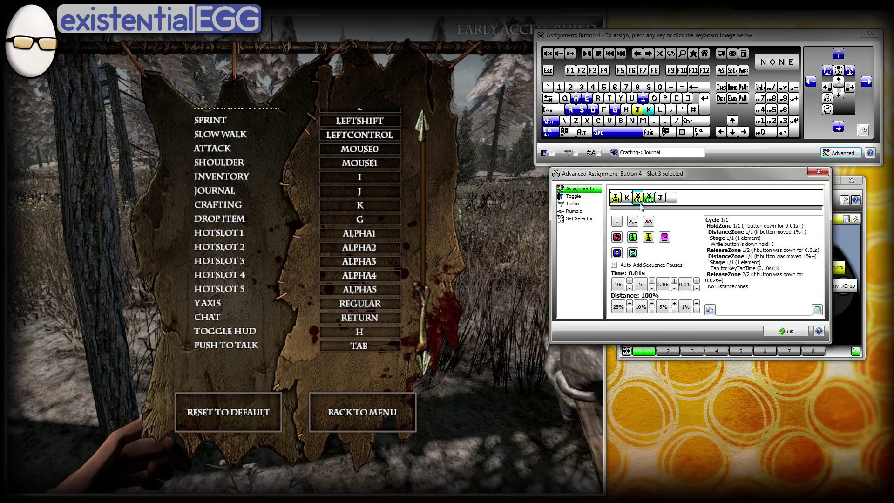
click(674, 281)
click(674, 281)
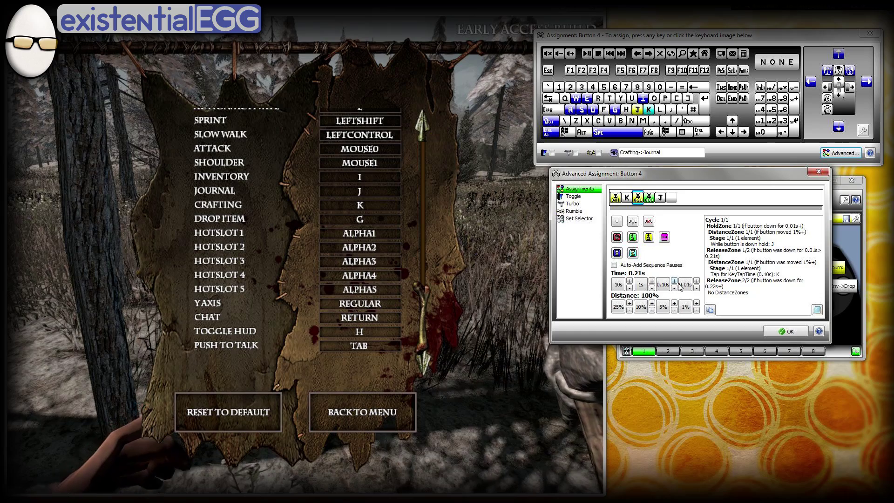
click(696, 288)
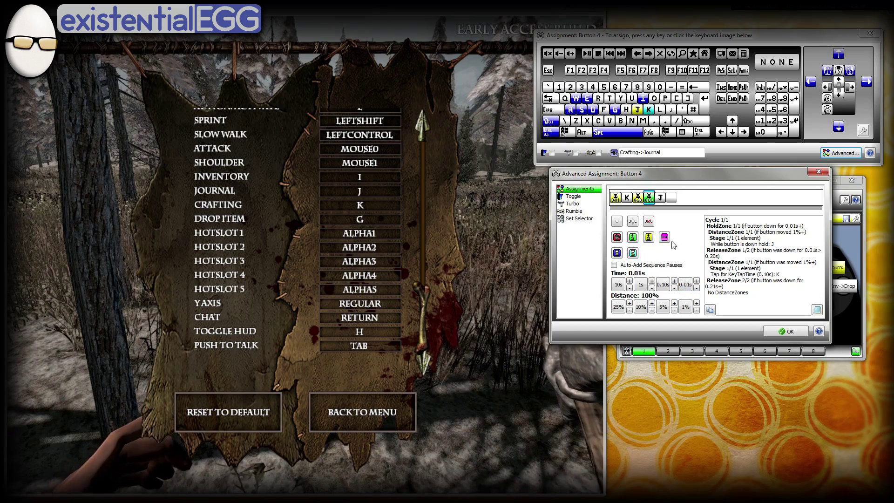
click(649, 198)
click(674, 281)
click(674, 281)
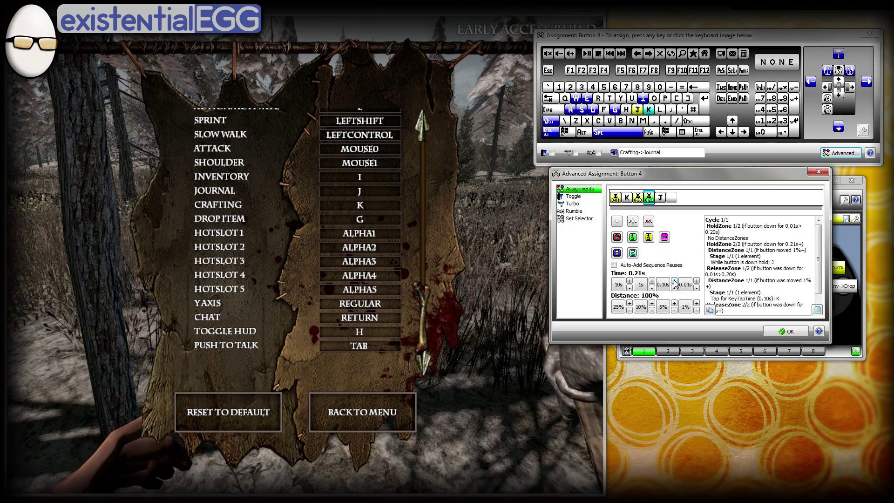
click(781, 332)
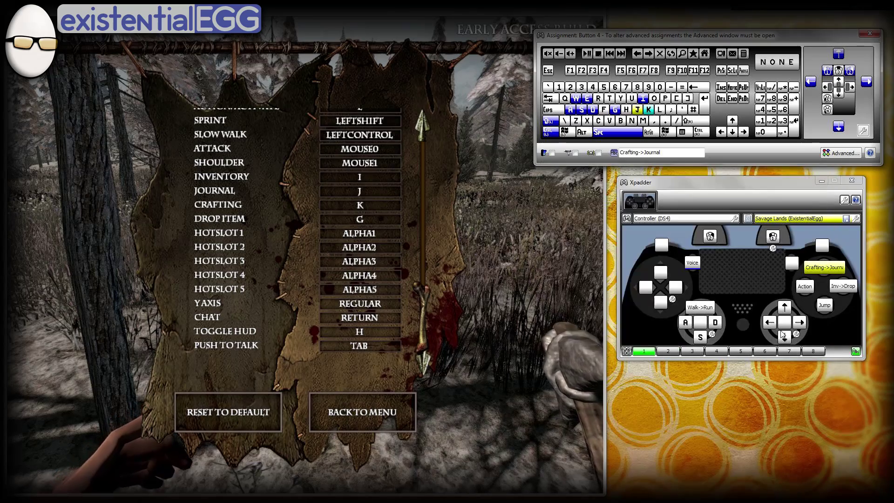
Step: Close Button 4's assignment, leave Key Config and the pause menu, and resume the game
click(741, 270)
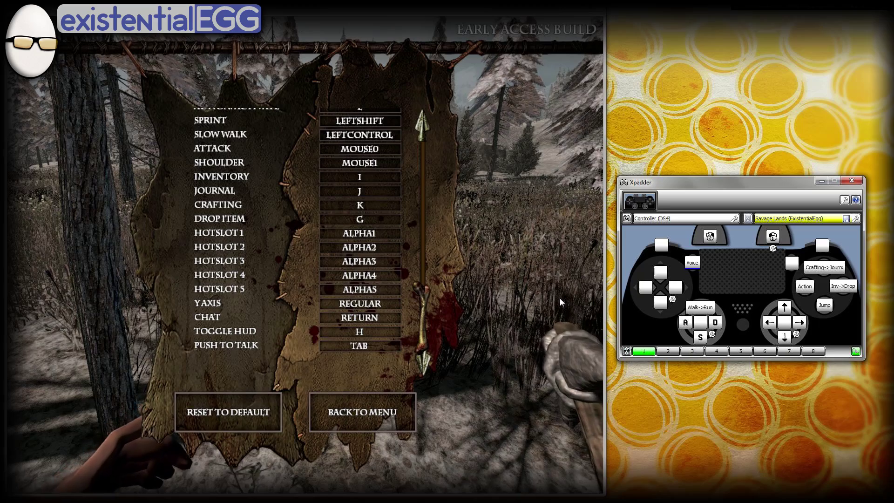
click(560, 298)
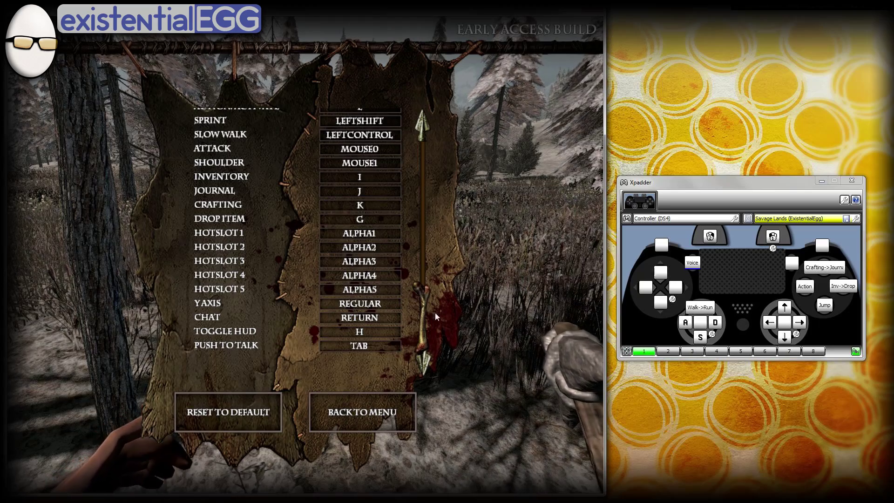
click(328, 415)
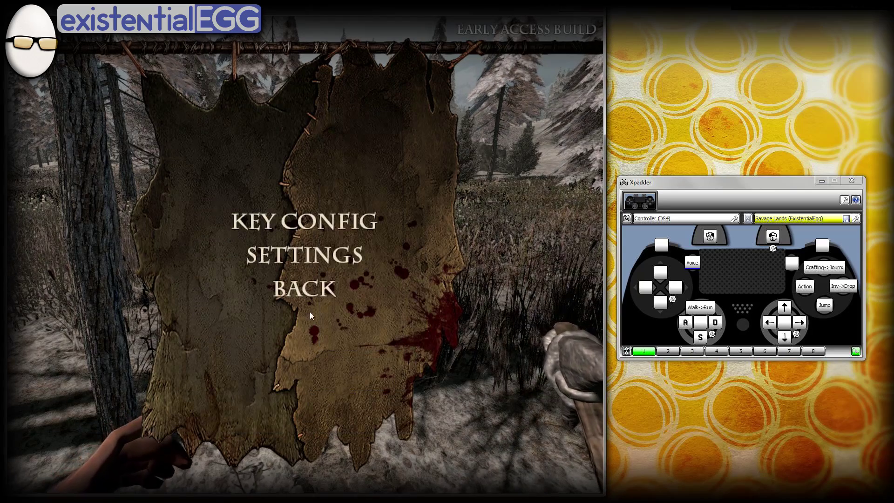
click(312, 292)
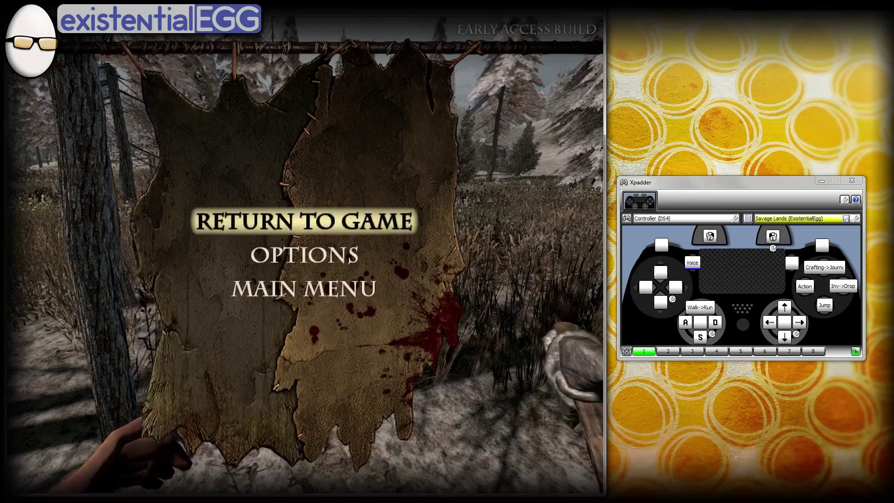
click(304, 221)
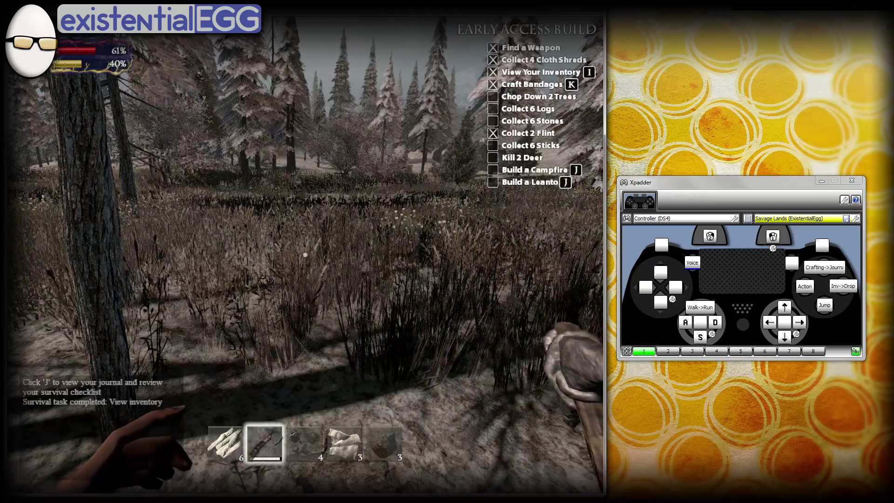
Step: Test crafting with K and the journal with J, flipping to the crafting recipes page
key(k)
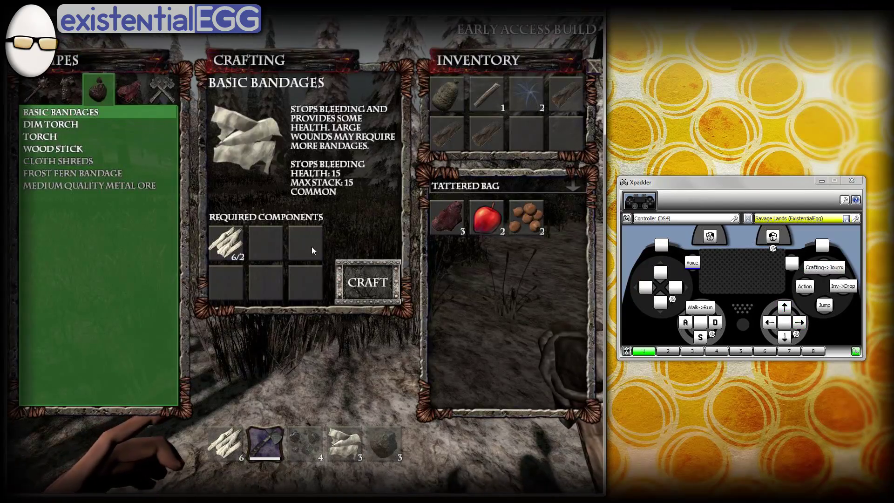
key(k)
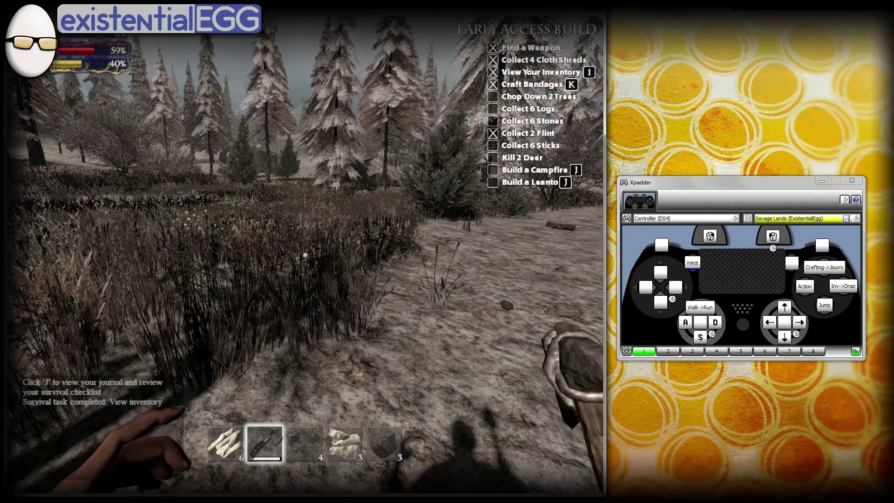
key(k)
key(k)
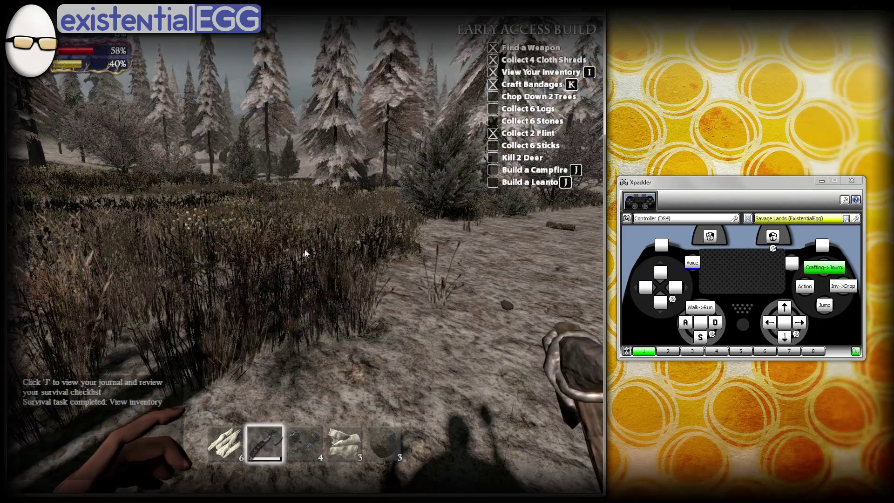
key(j)
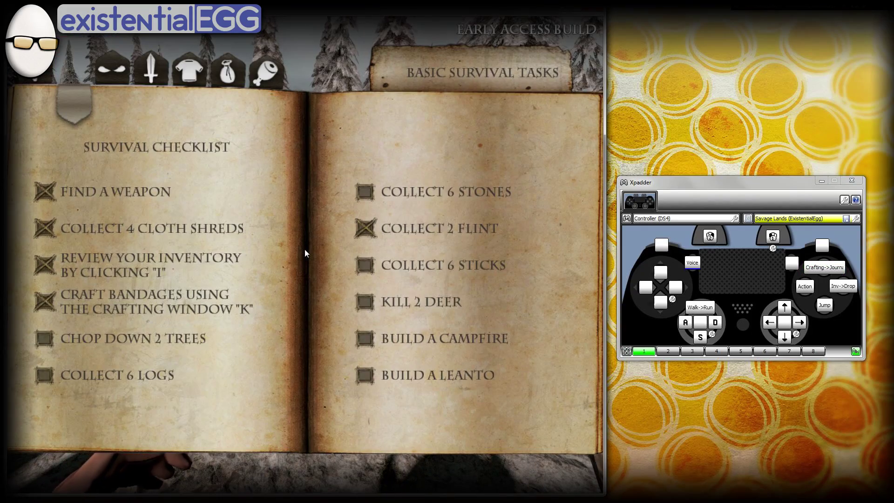
key(j)
key(j)
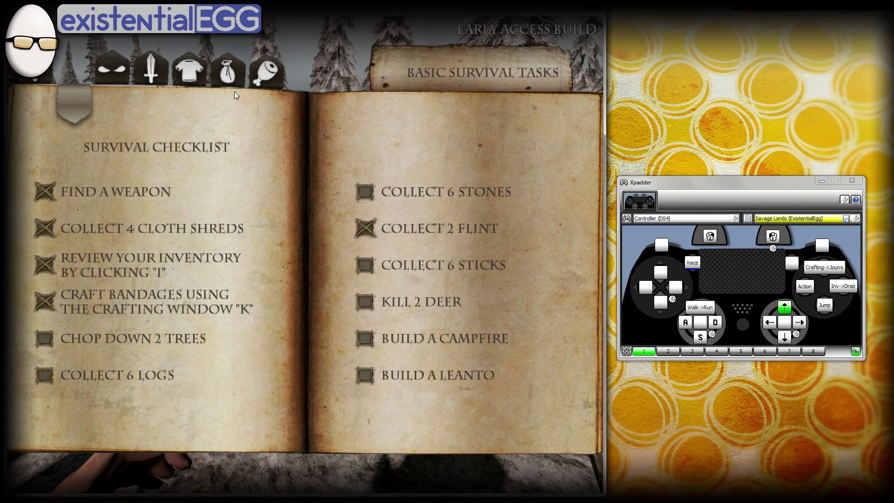
click(234, 74)
key(j)
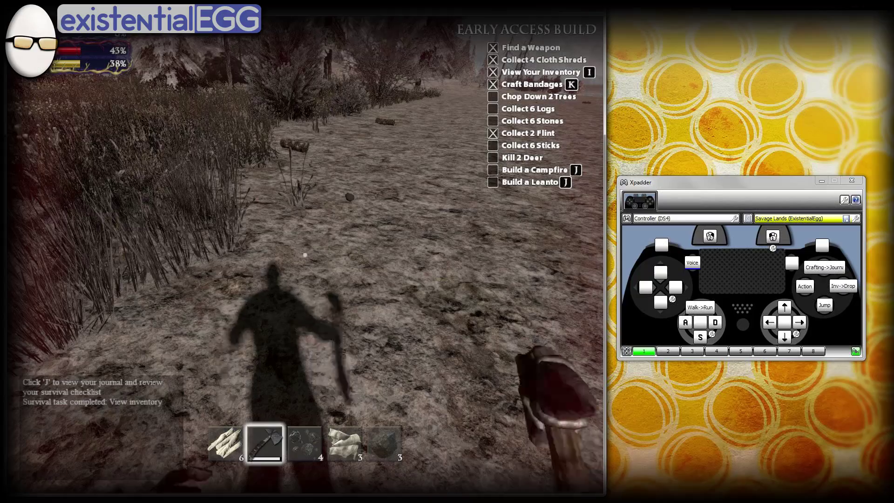
Step: Cycle hotbar slots 1, 3 and 4 to the cloth, then open the pause menu
key(1)
key(3)
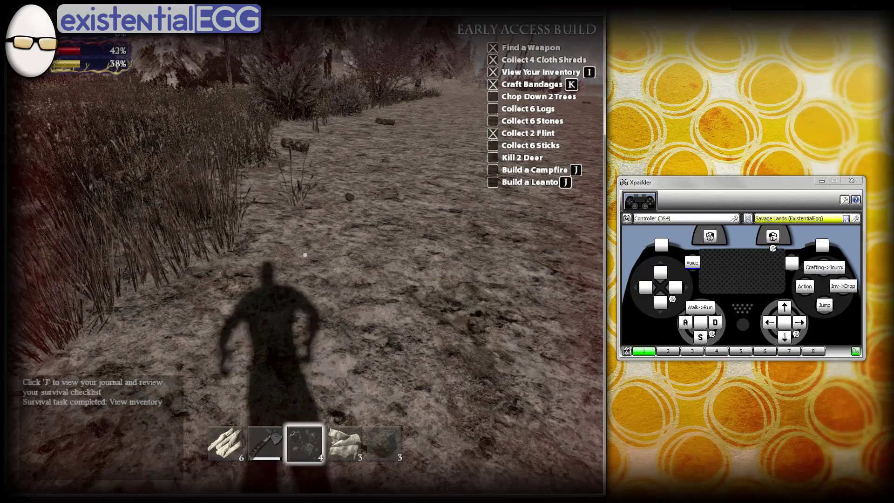
key(4)
scroll(305, 255, up, 6)
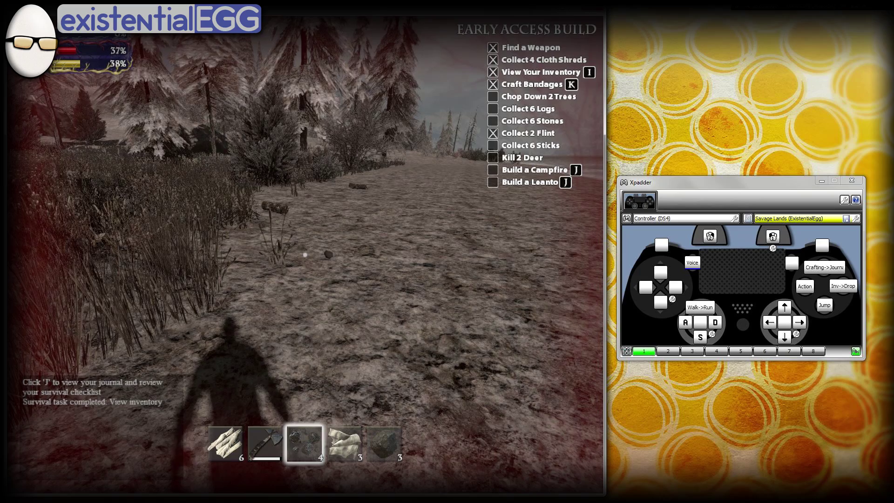
key(Escape)
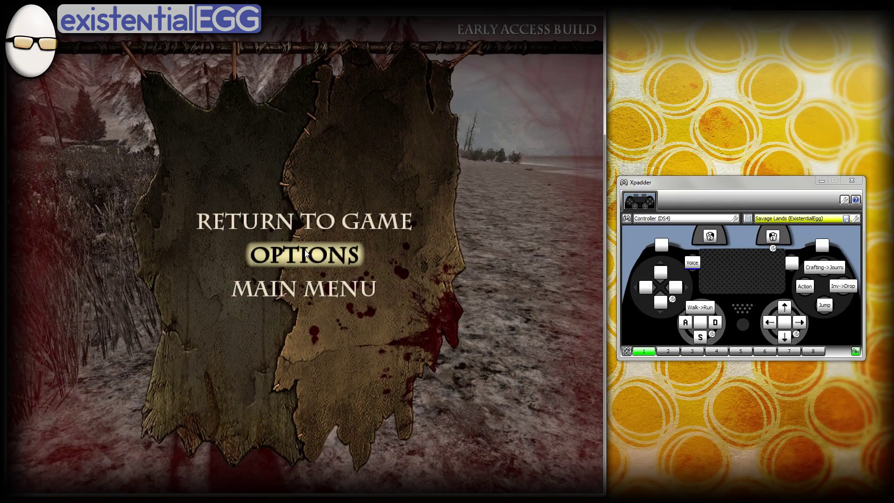
Step: Assign the Up arrow to D-pad up and open Savage Lands' key-binding list
click(661, 274)
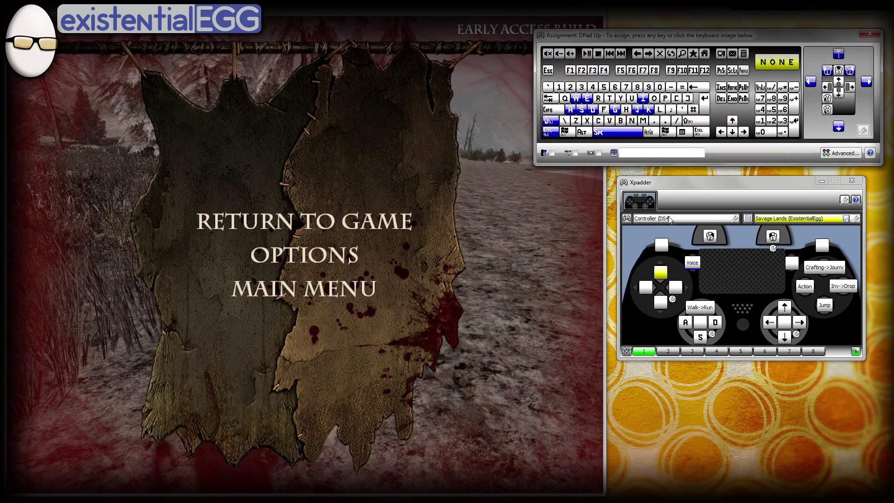
click(865, 36)
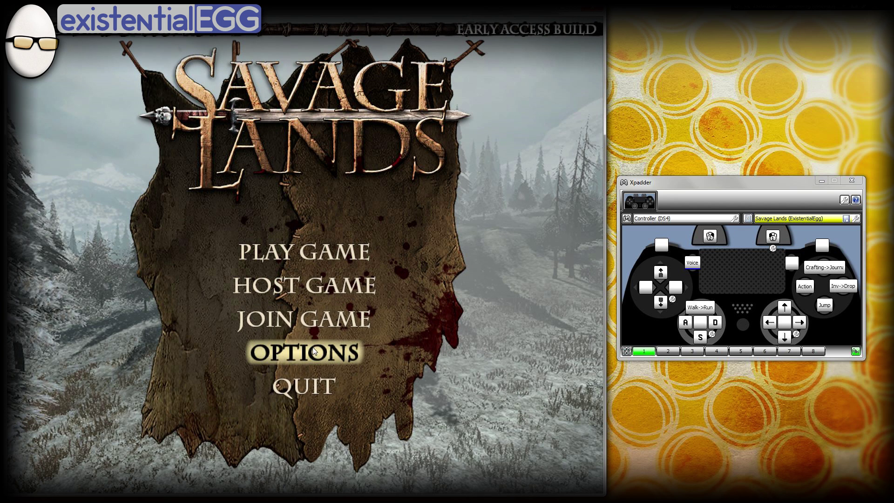
click(314, 351)
click(322, 259)
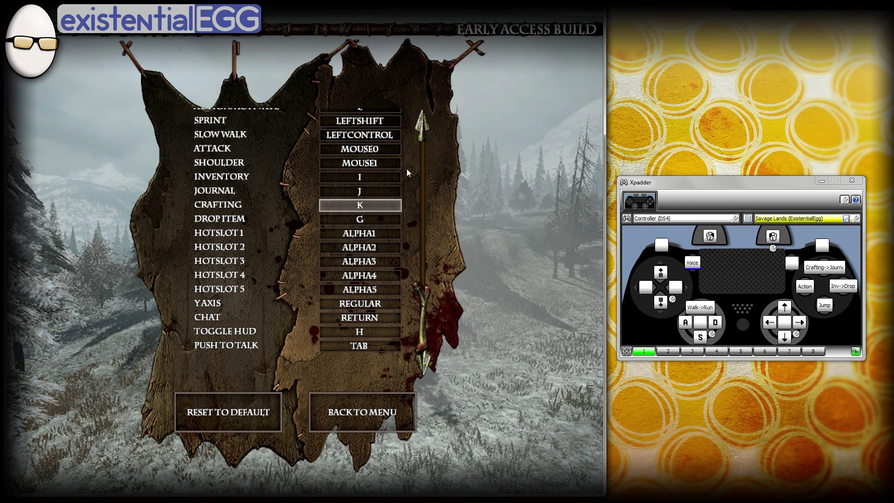
Step: Make D-pad left send H, matching the game's Toggle HUD key
click(423, 125)
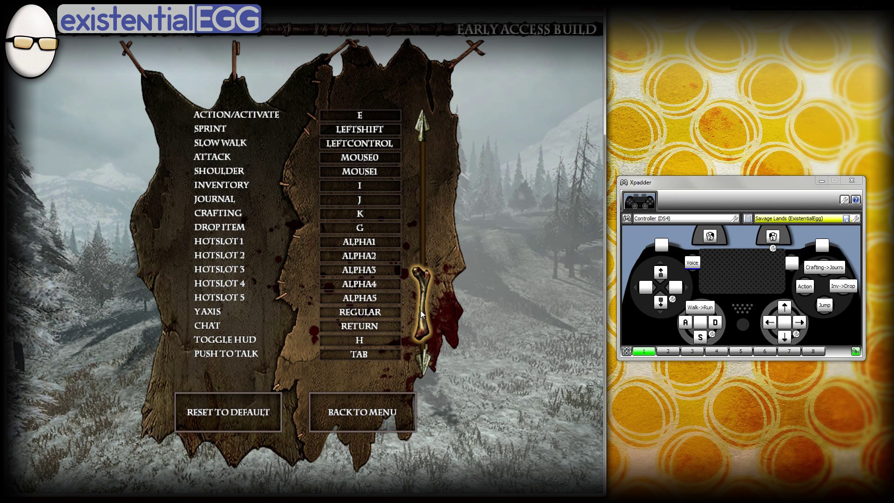
drag(421, 289, 421, 334)
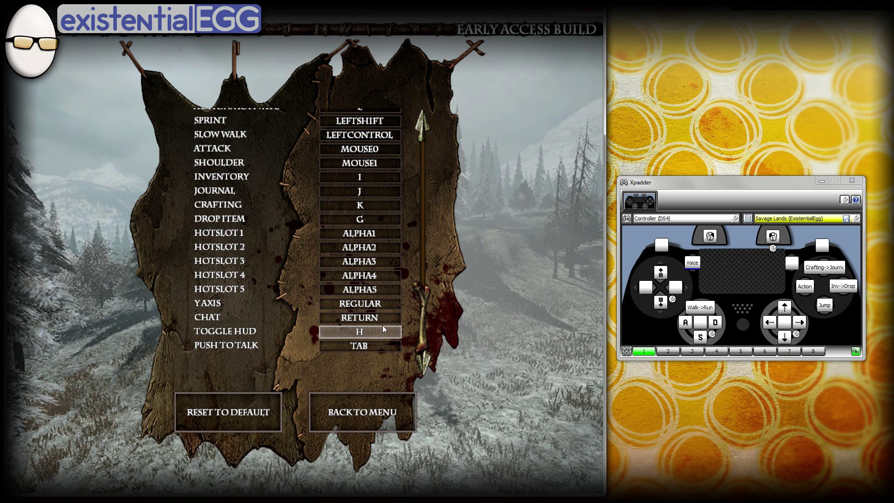
click(647, 289)
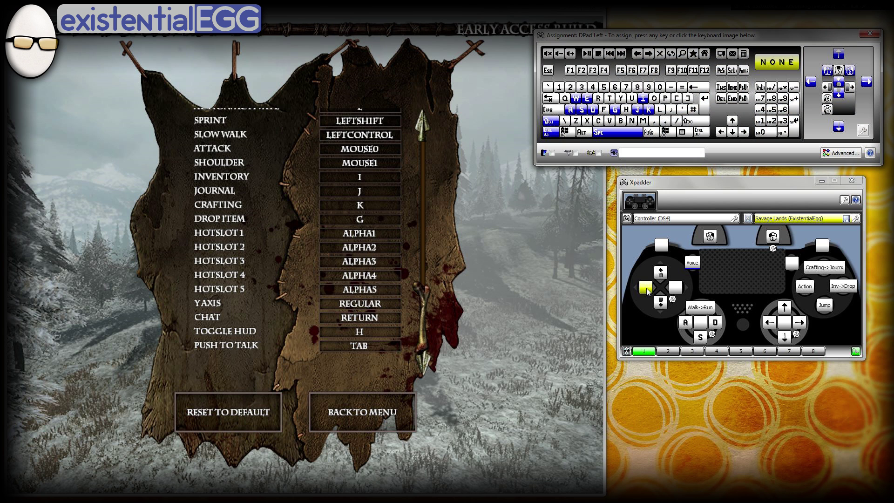
key(h)
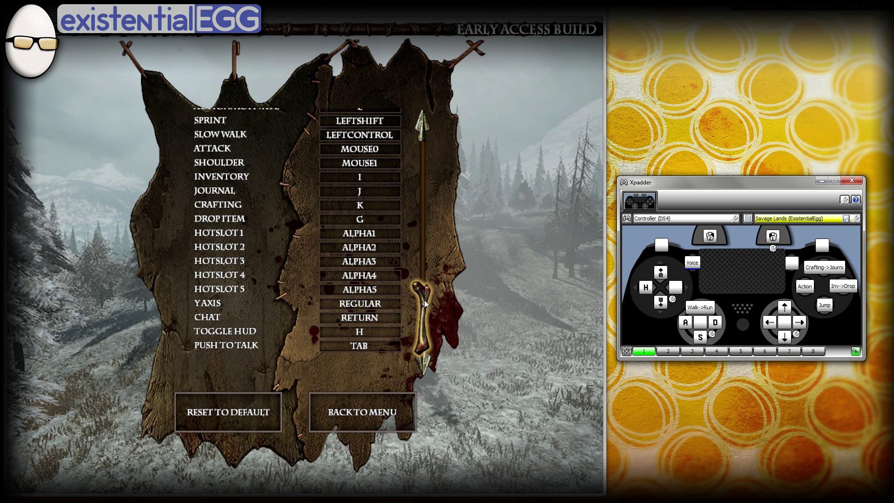
scroll(424, 300, up, 3)
click(662, 246)
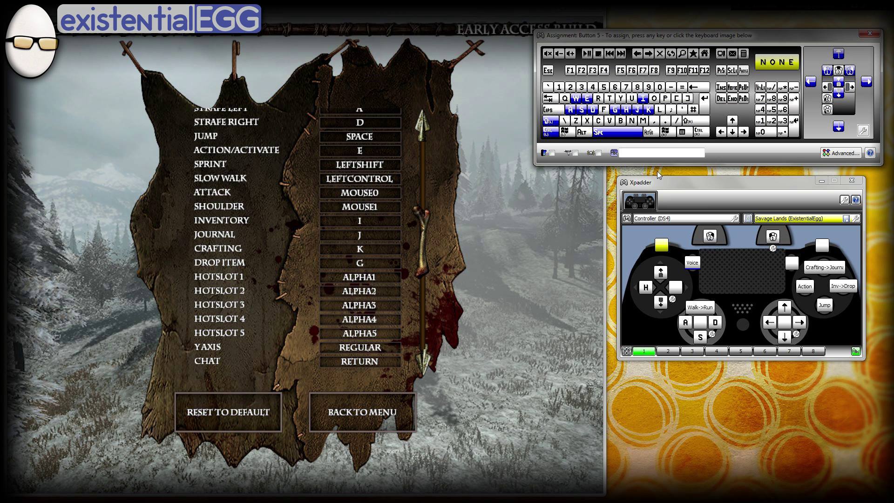
Step: Map the left bumper to Space and label it 'Bumper Jumper'
click(606, 132)
click(661, 246)
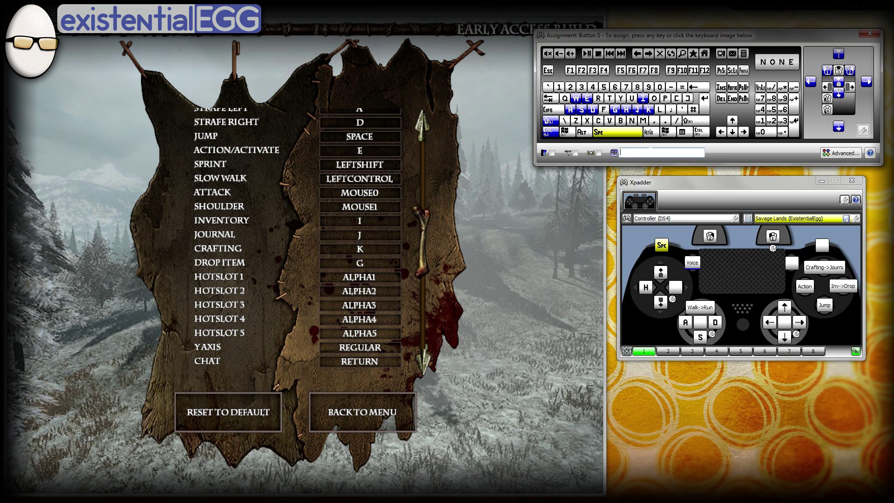
text(Bumper Jumper)
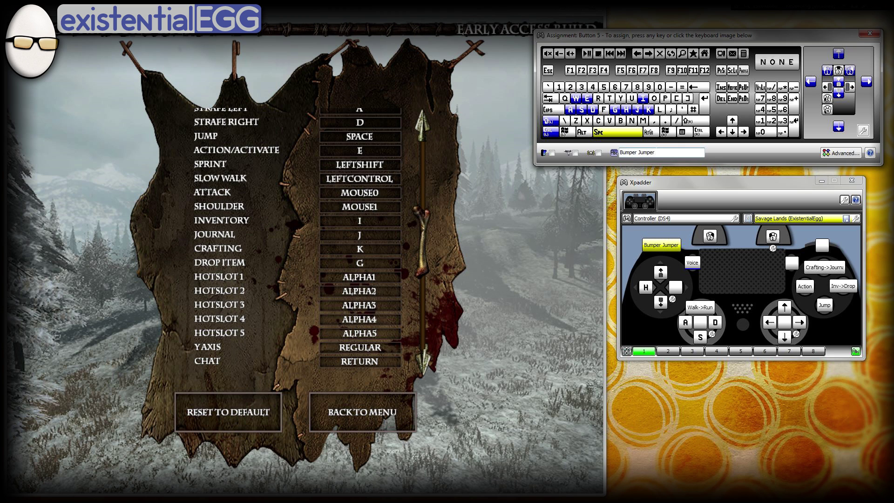
click(872, 34)
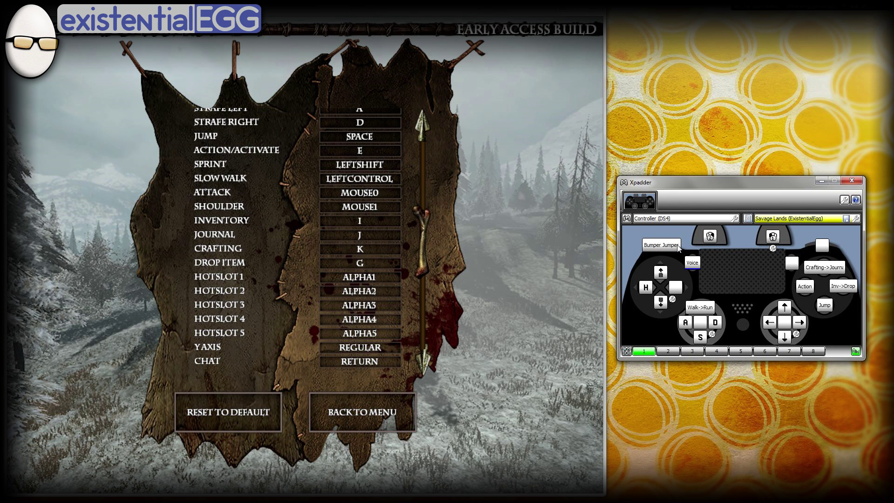
click(823, 245)
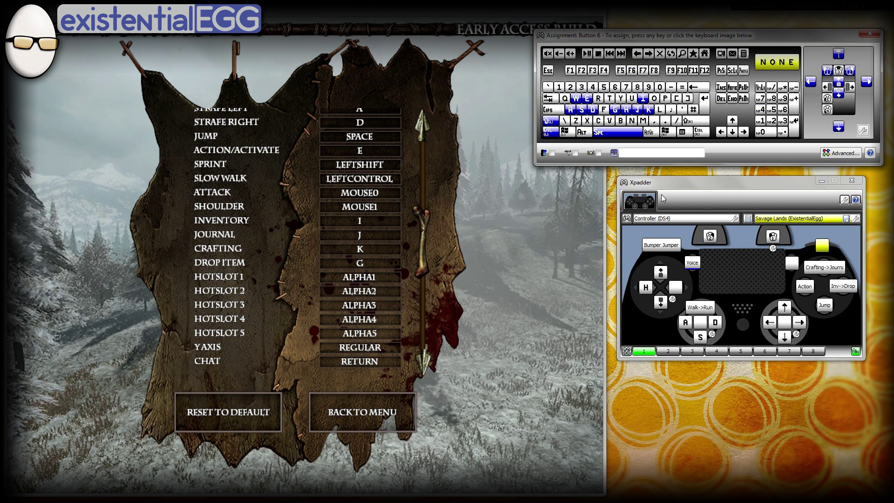
Step: Map the right bumper to E with turbo at 10 presses per second and 0.10s delay
click(588, 99)
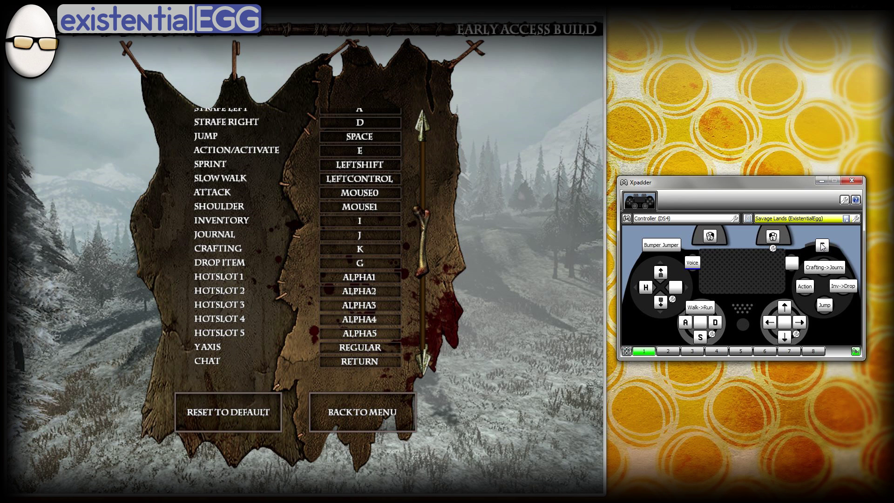
click(823, 246)
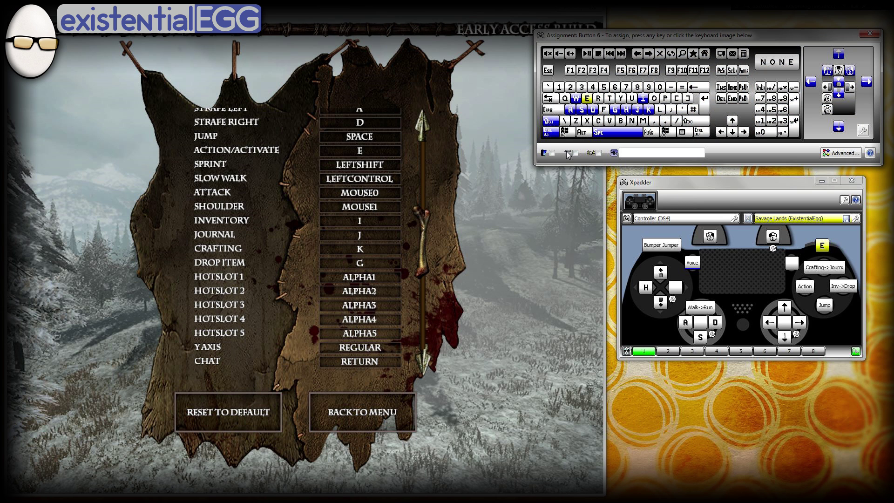
click(830, 153)
click(573, 204)
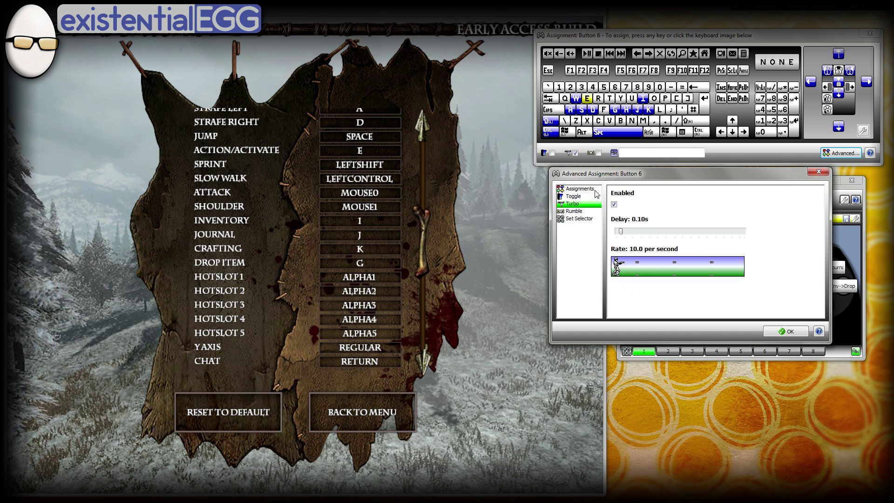
drag(605, 178, 477, 209)
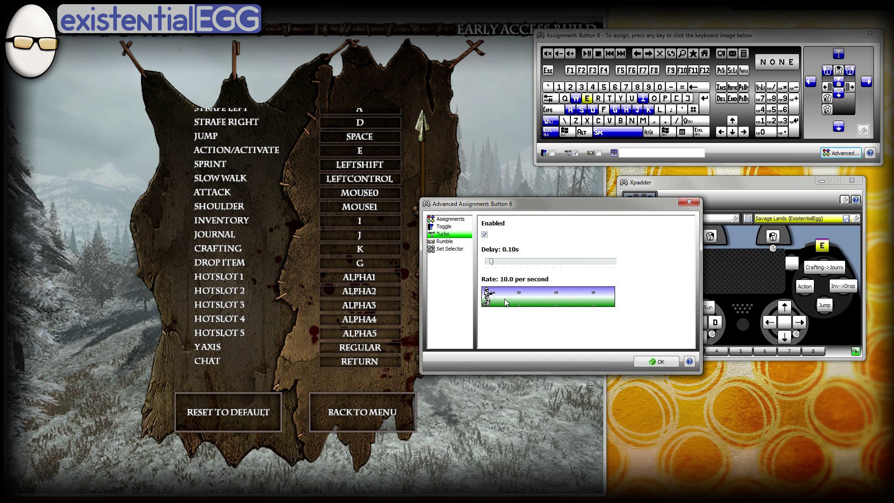
click(652, 362)
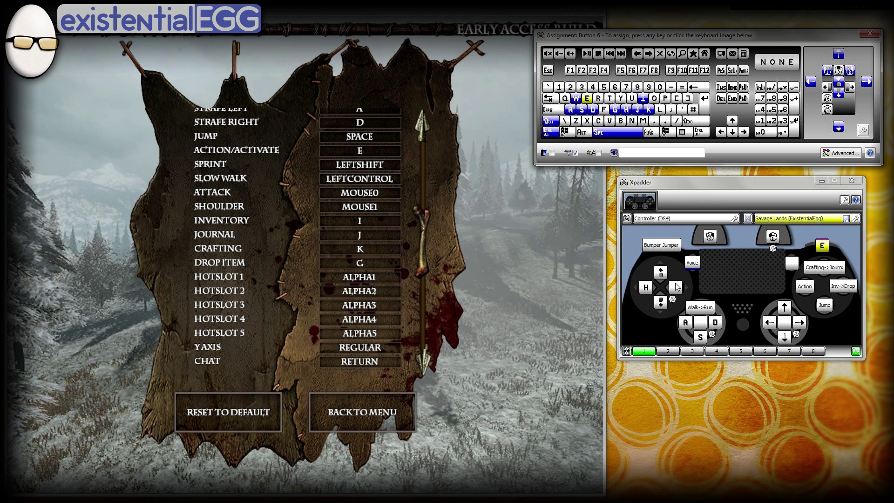
Step: Reduce Button 4's tap/hold sequence to just K and relabel it 'Crafting'
click(822, 270)
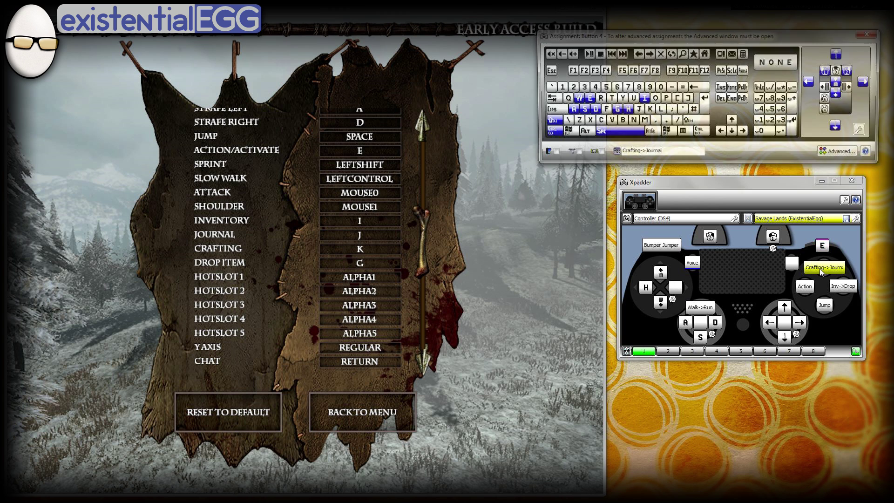
click(842, 153)
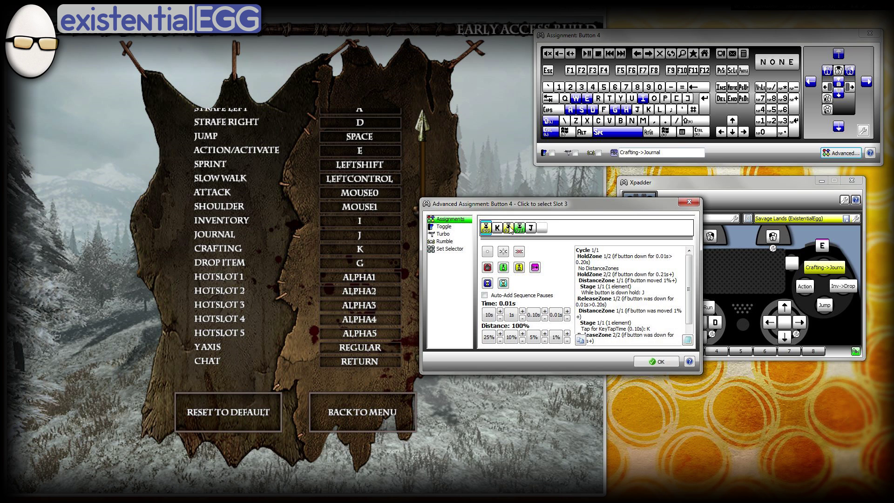
click(518, 252)
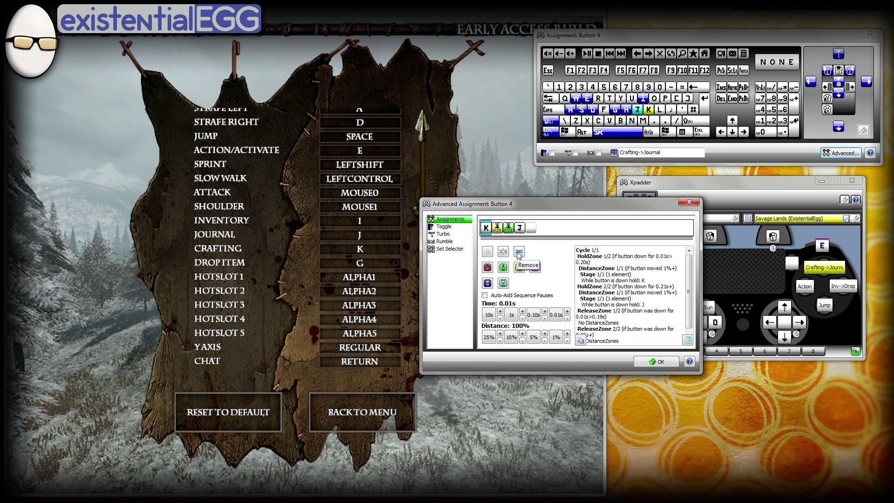
click(497, 228)
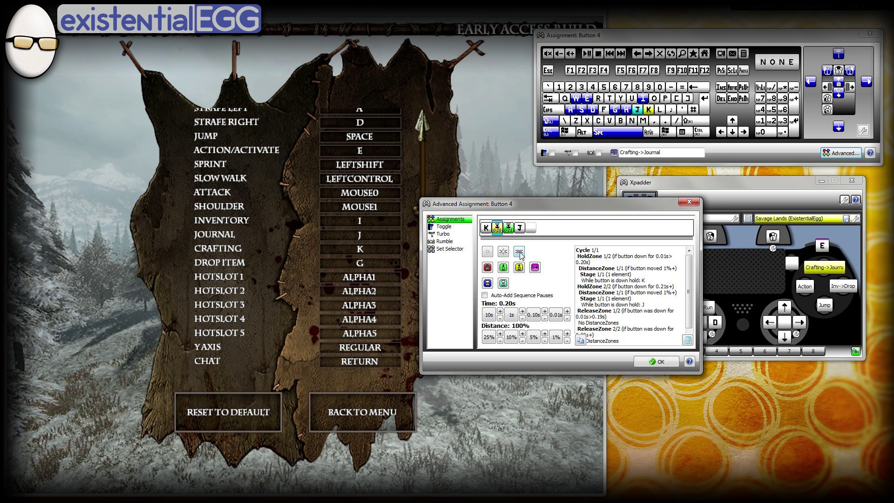
click(520, 252)
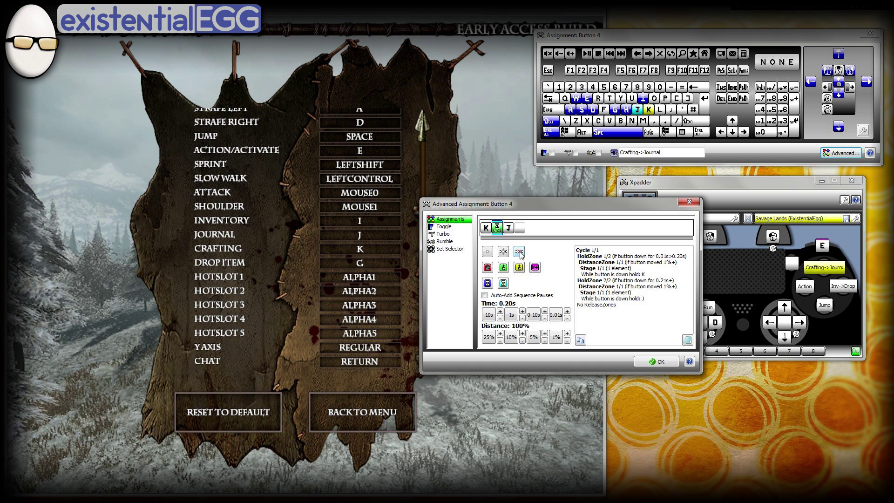
click(657, 363)
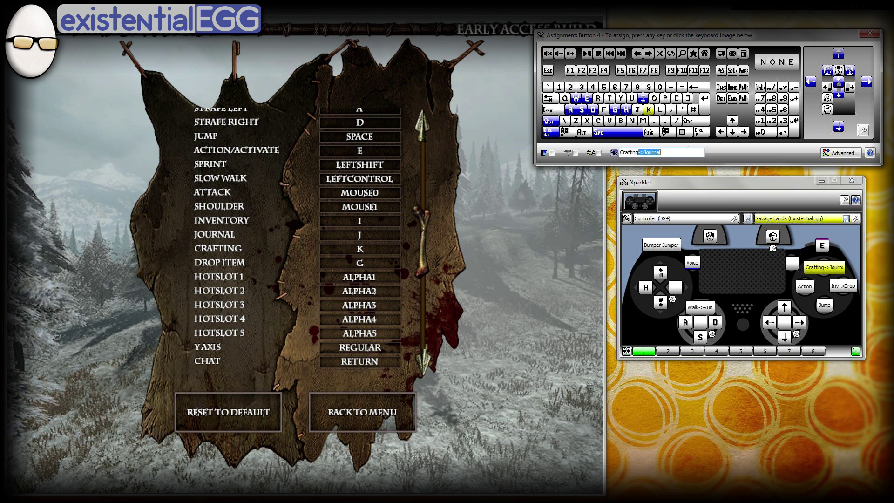
key(BackSpace)
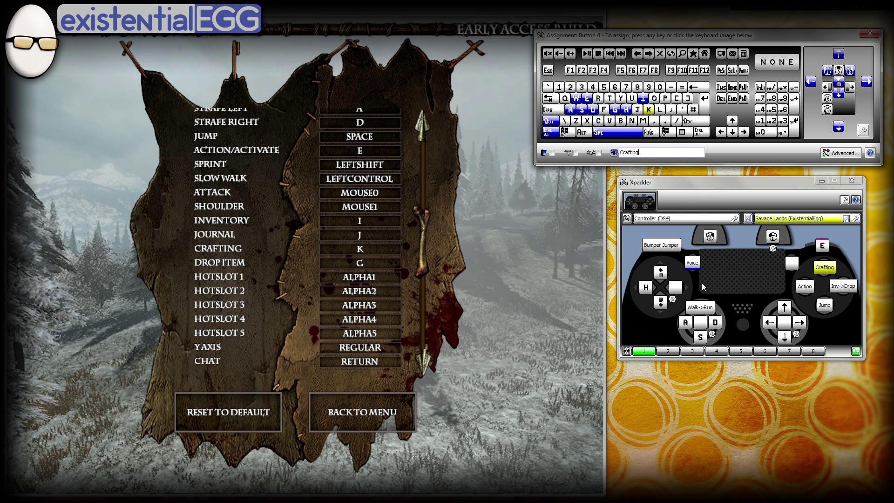
Step: Make D-pad right send J for the journal
click(676, 289)
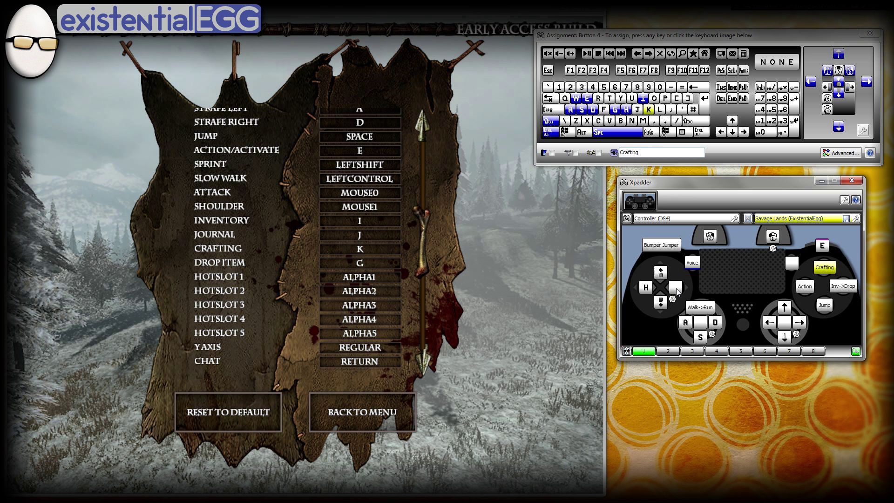
click(638, 110)
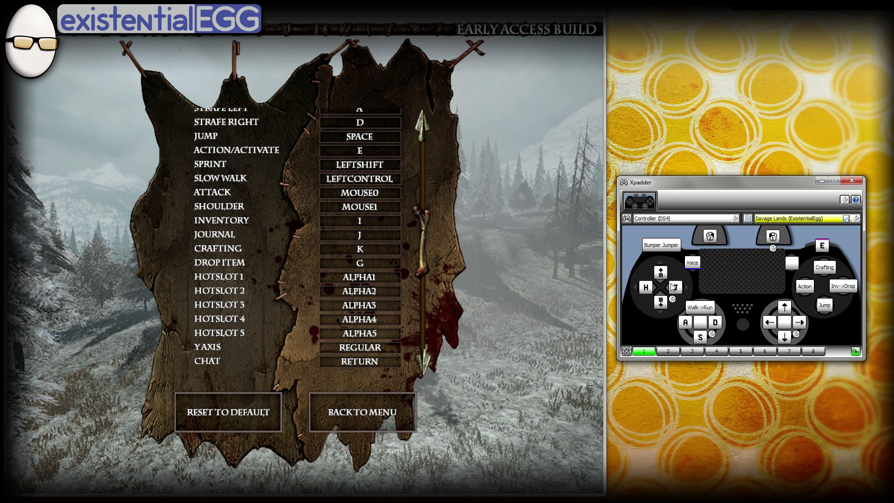
click(676, 287)
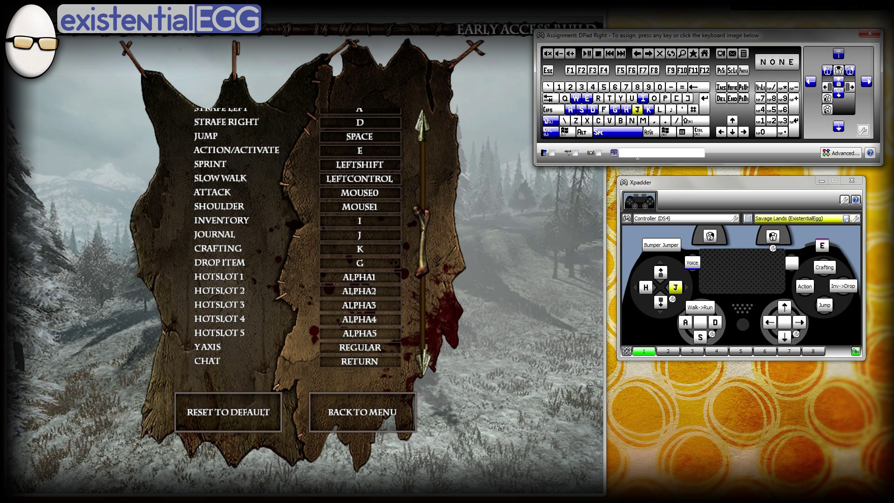
Step: Label the D-pad right button 'Journal'
text(Journal)
click(873, 36)
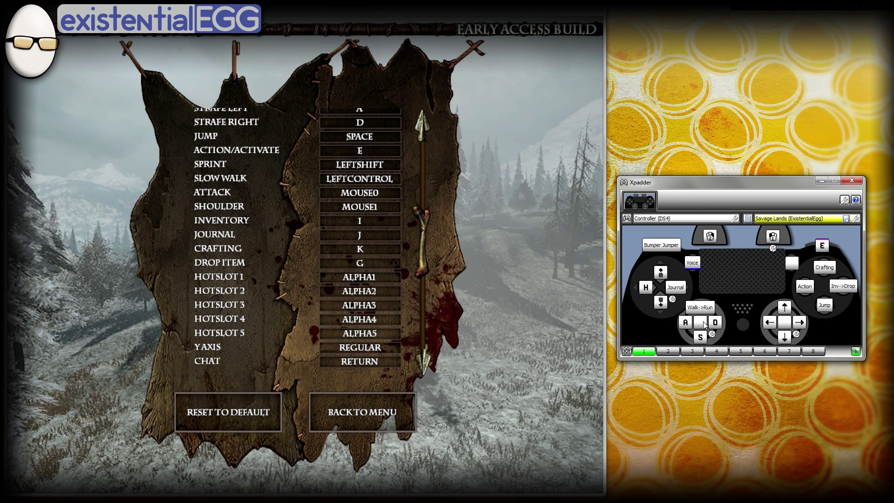
Step: Map the touchpad press to Esc, then view the blank second button set
click(790, 264)
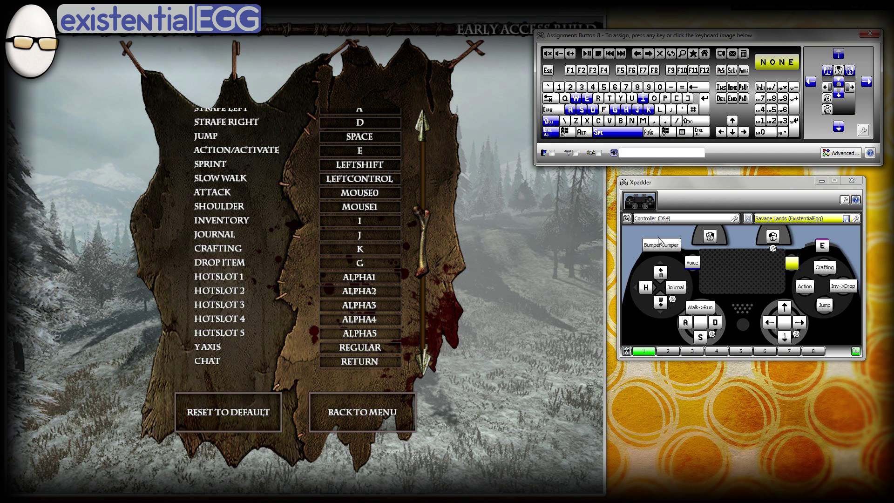
click(547, 70)
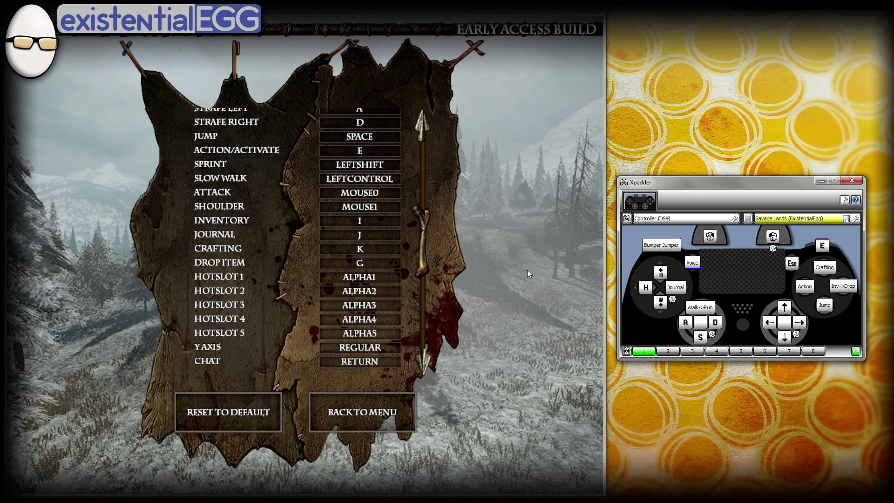
mouse_move(424, 235)
mouse_down()
mouse_move(428, 323)
mouse_move(423, 161)
mouse_move(426, 228)
mouse_up()
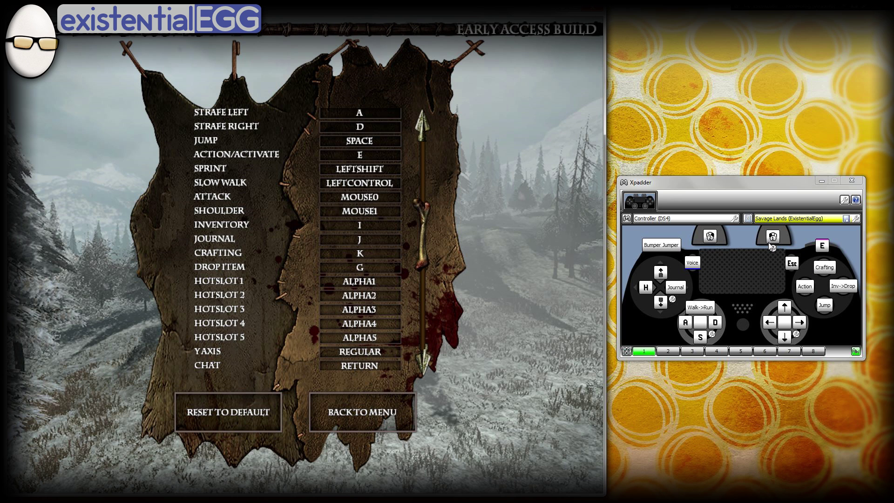
click(668, 352)
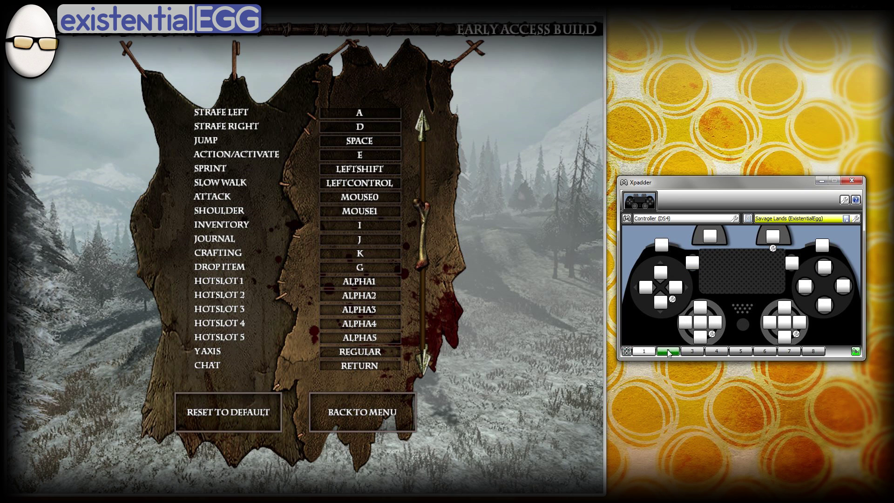
Step: Show Xpadder's first set again and leave the game's key list for the options menu
click(643, 353)
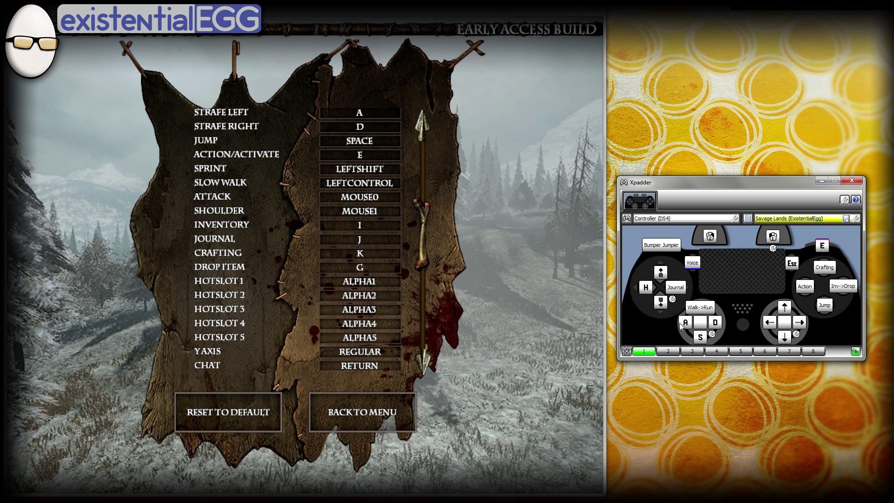
click(342, 419)
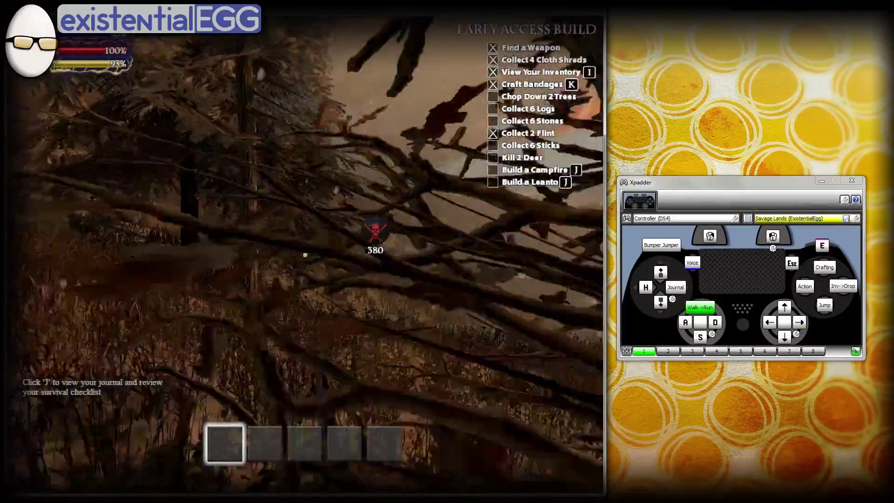
Step: Walk toward the rock, strafe, look around and test jumping
key(w)
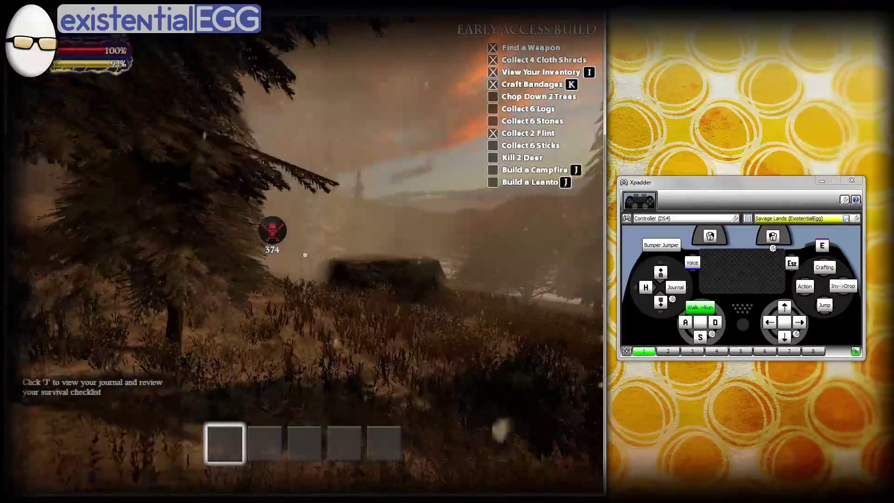
key(w)
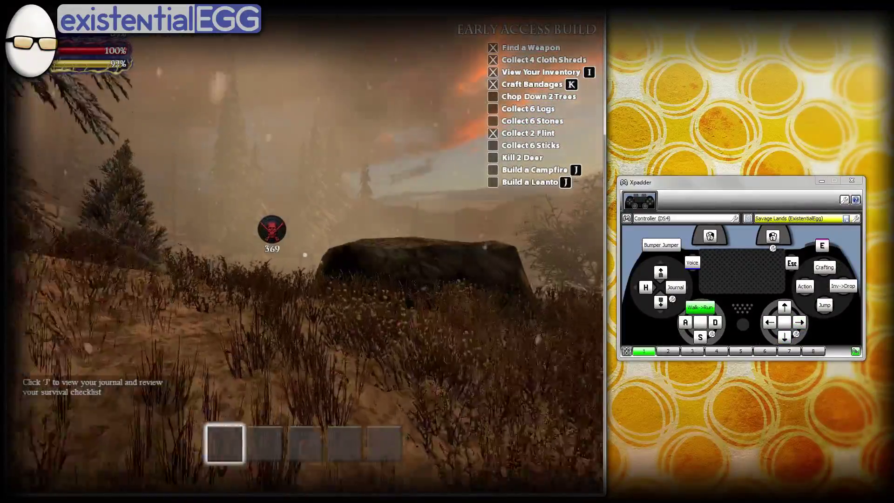
key(w)
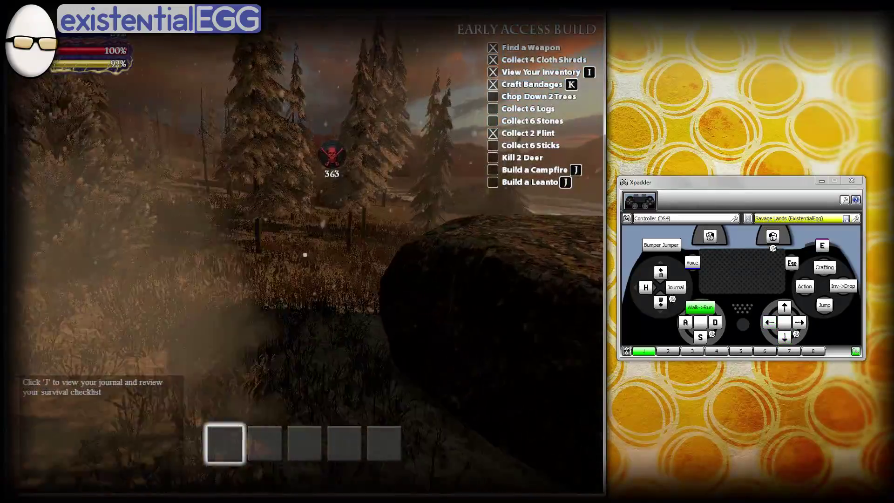
key(d)
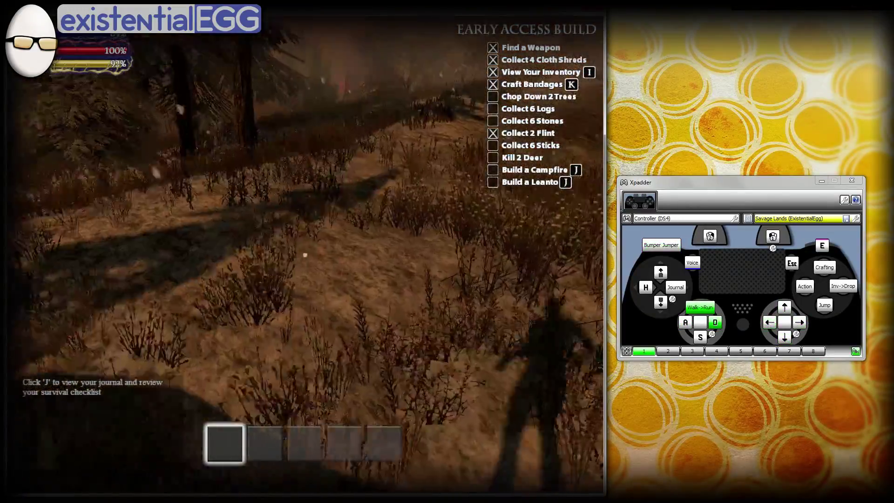
key(w)
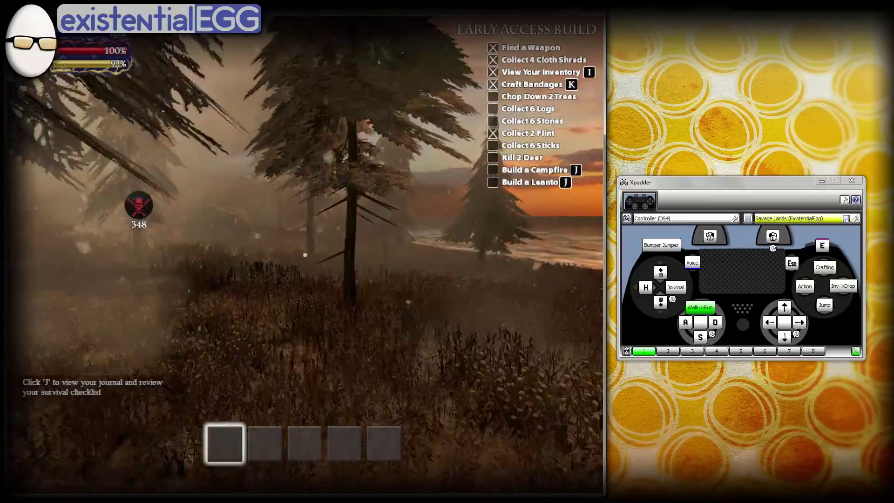
key(Left)
key(Up)
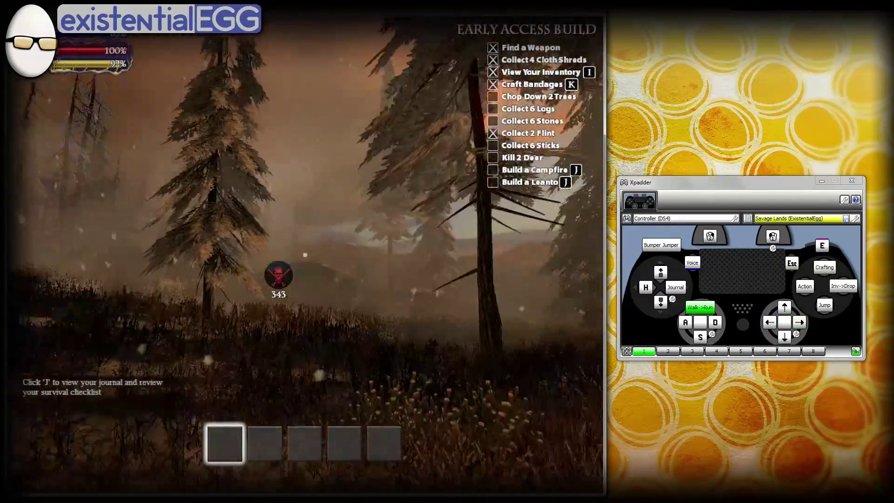
key(space)
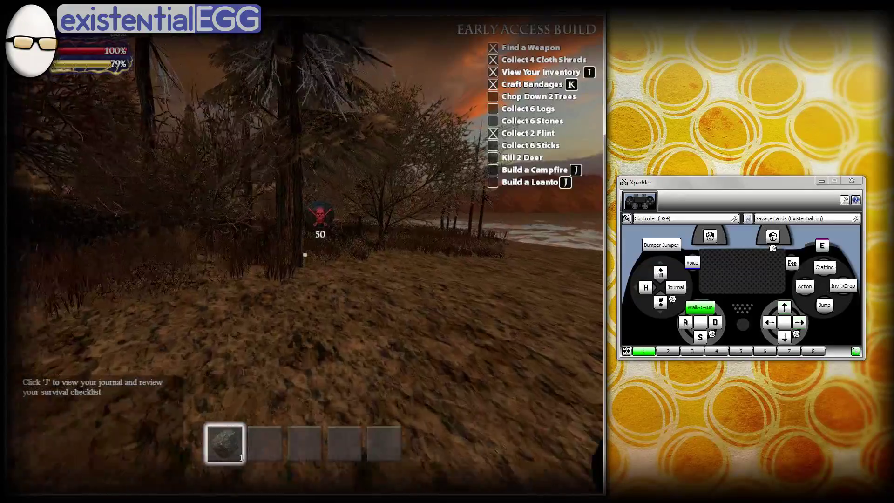
Step: Turn and strafe through the trees toward the marker, then out into the open field
key(Up)
key(Right)
key(d)
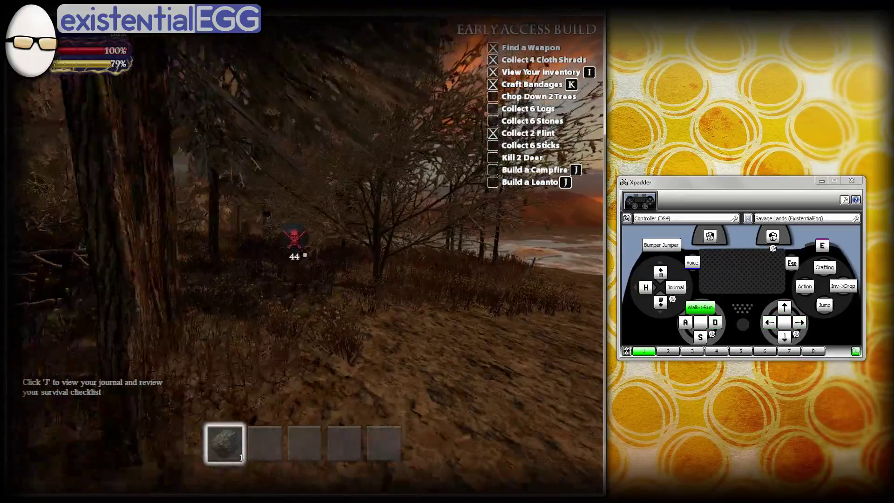
key(Left)
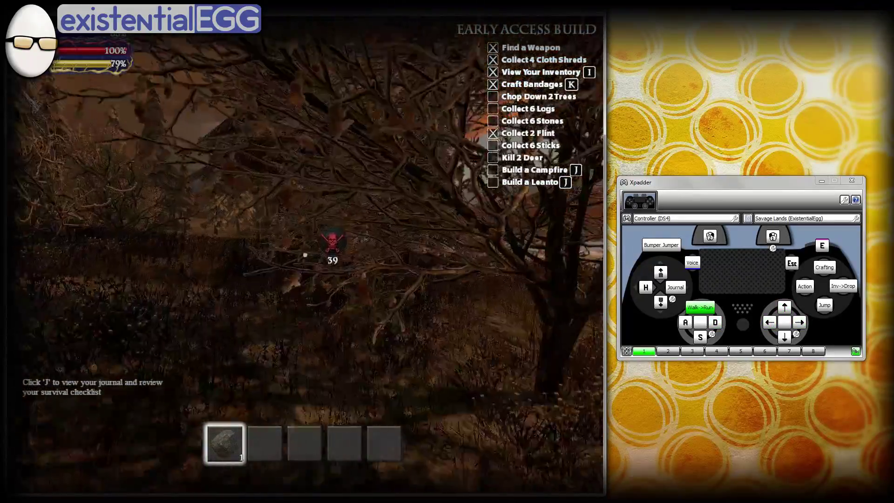
key(a)
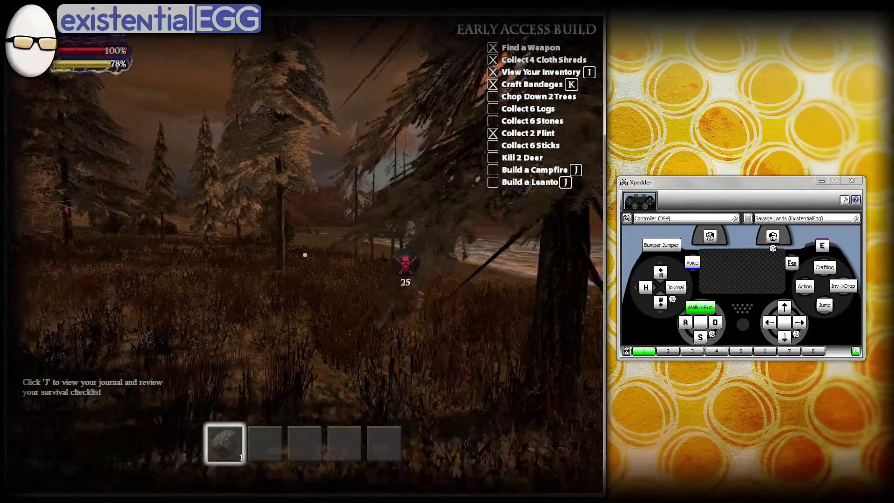
key(Right)
key(Down)
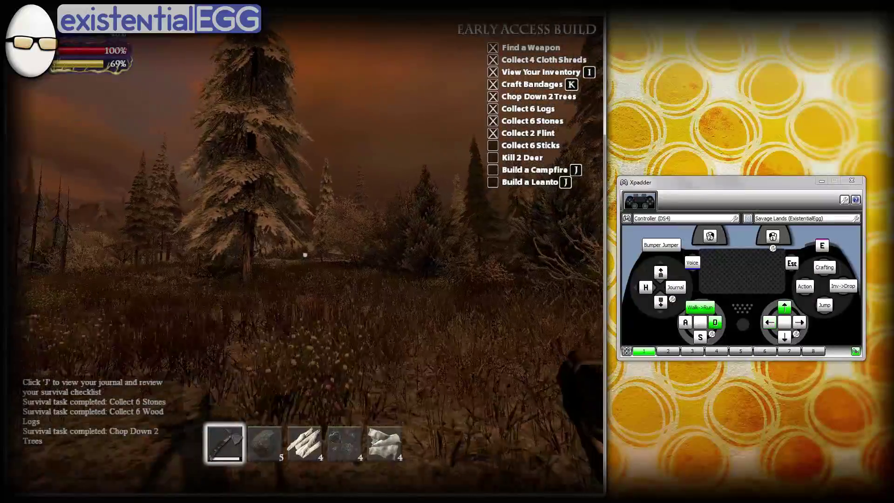
key(Left)
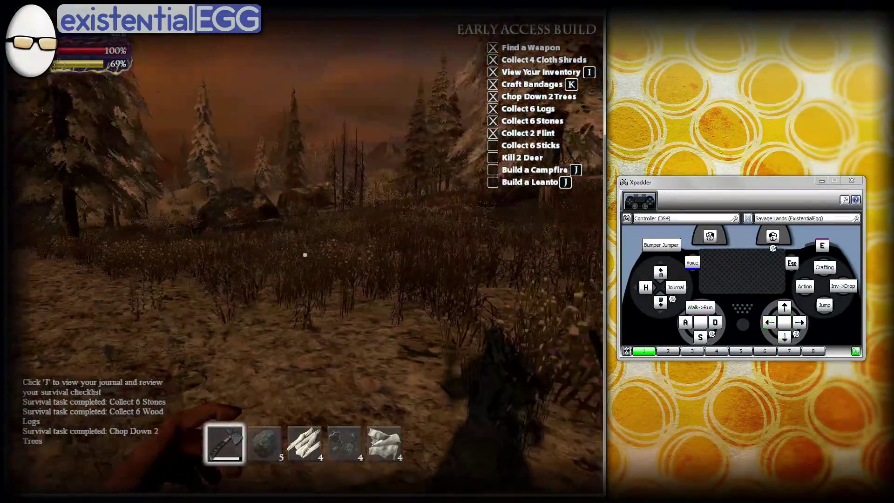
Step: Run toward the sunset lake and look over the beach, rocky shoreline and rock arch
key(shift)
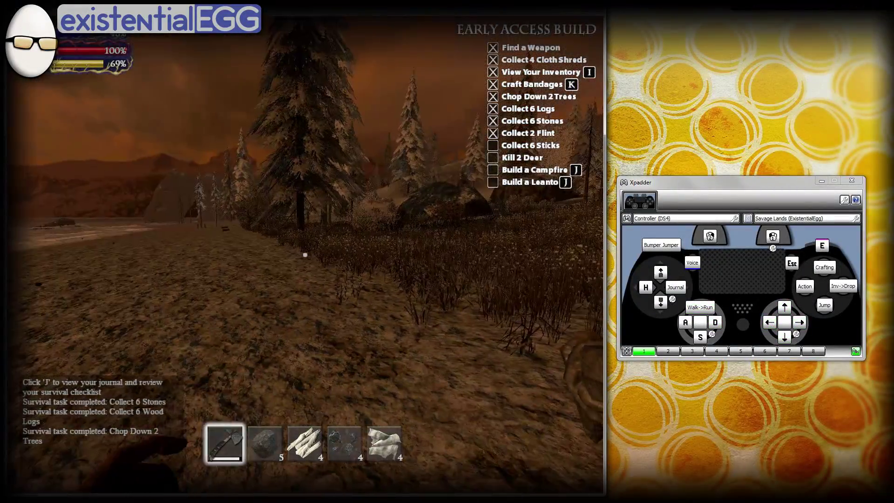
key(Left)
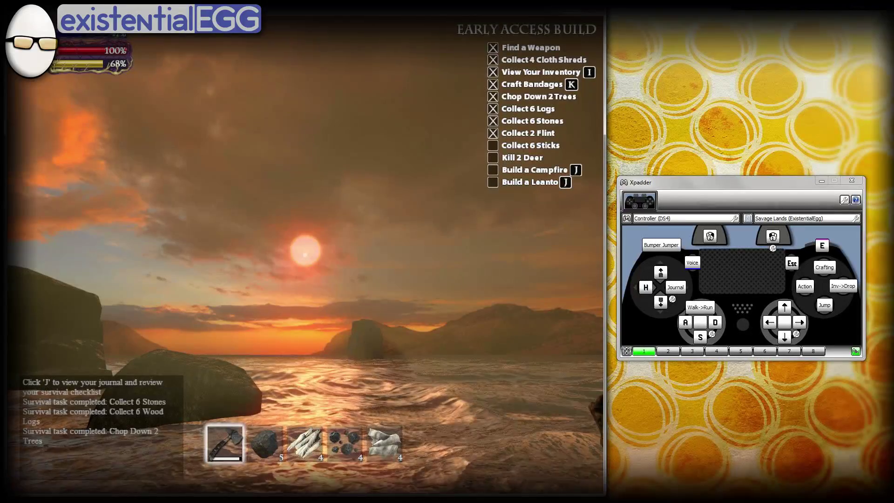
key(Right)
key(Down)
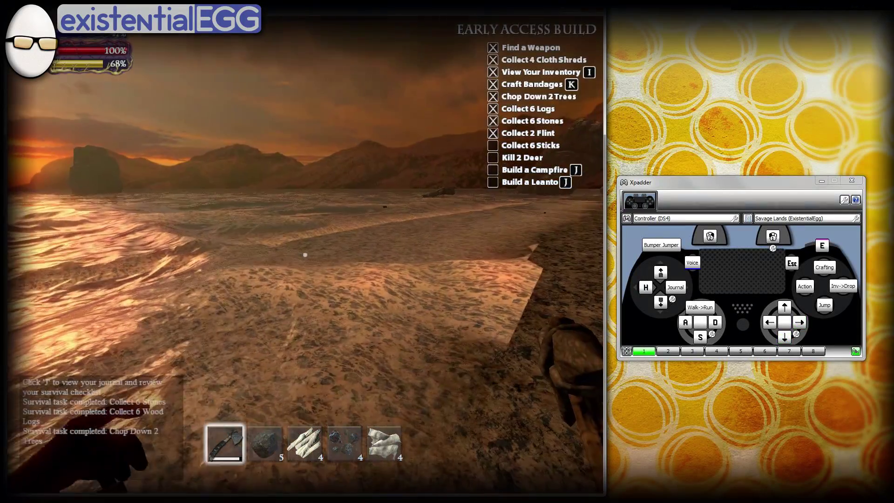
key(Right)
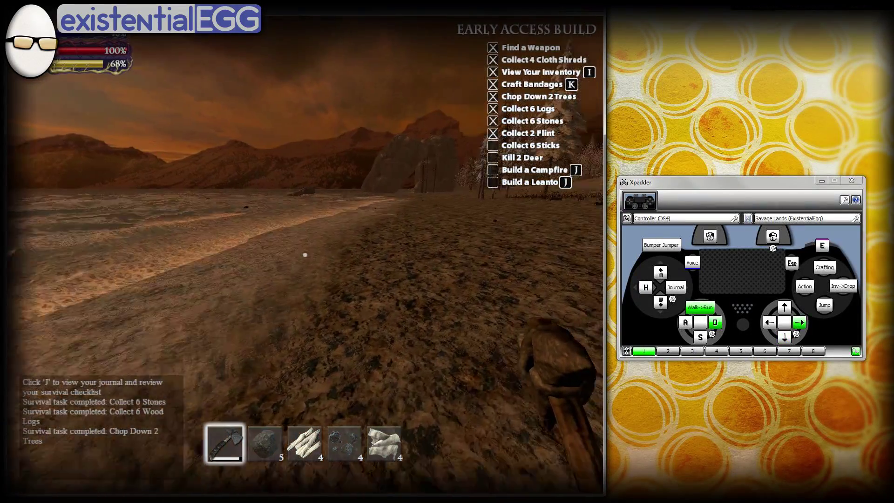
key(Right)
key(Up)
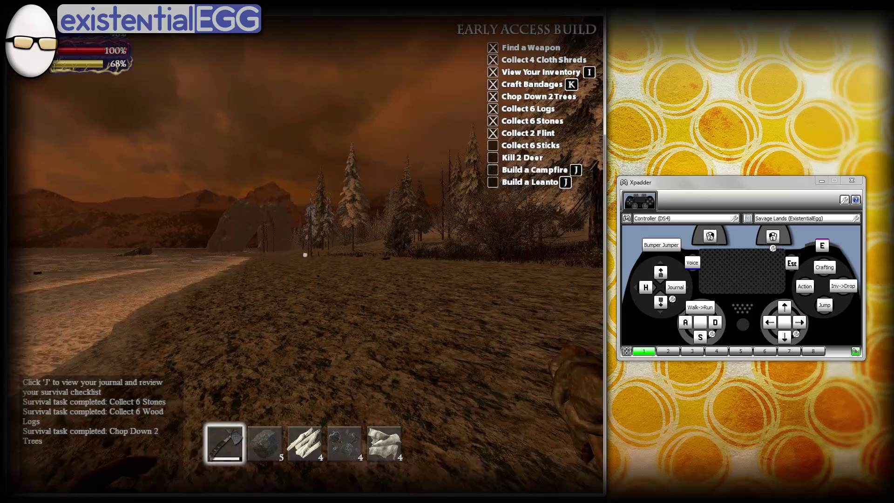
key(Right)
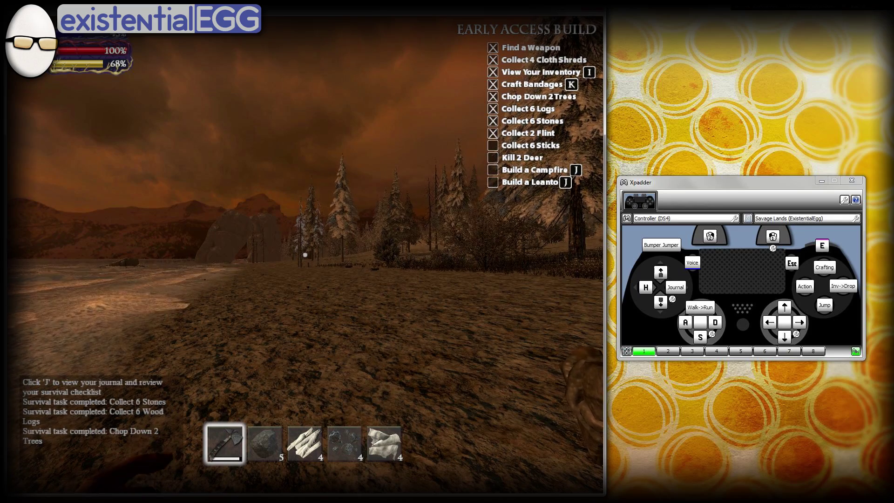
Step: Walk in among the snow-dusted pines beyond the beach
key(w)
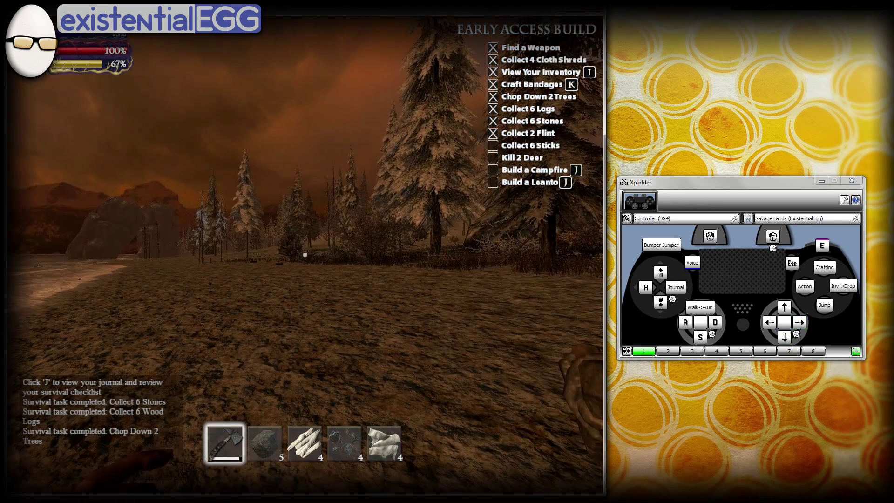